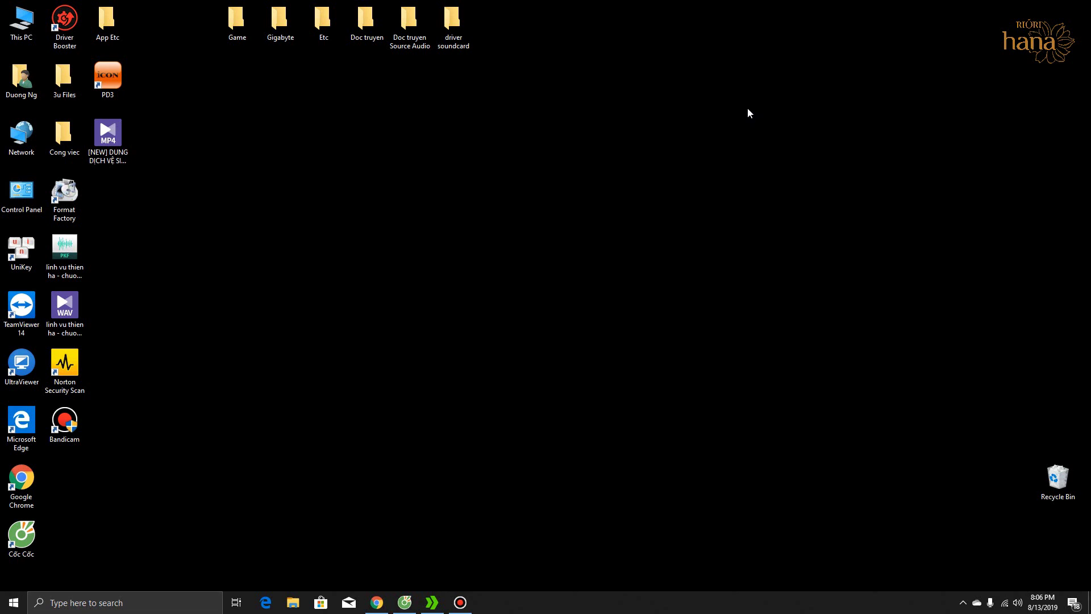
# Create a new blank Microsoft PowerPoint Presentation file on the desktop
pyautogui.click(109, 142)
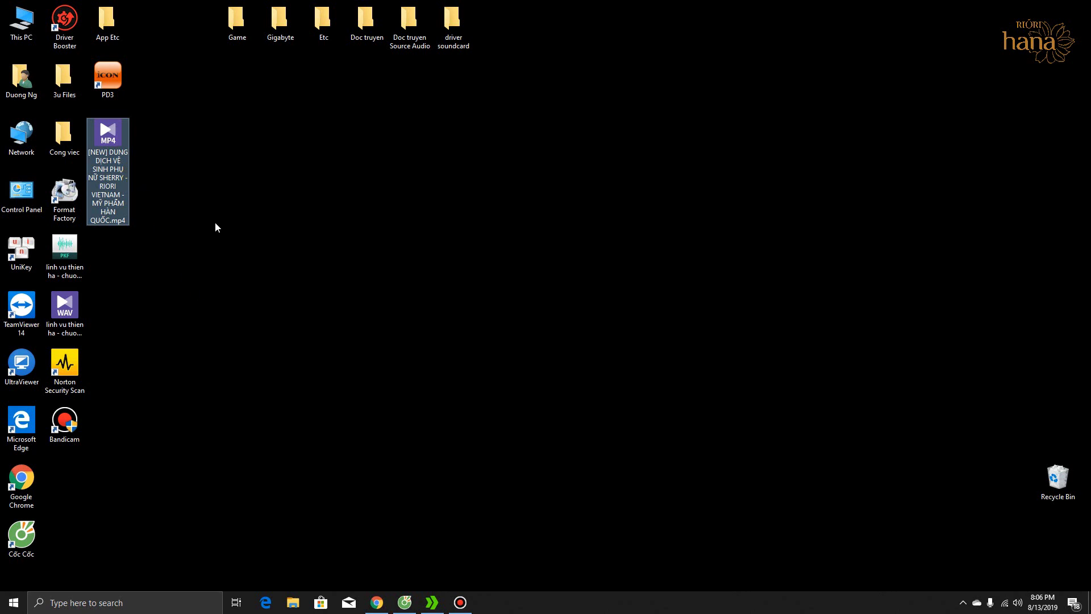
pyautogui.click(194, 296)
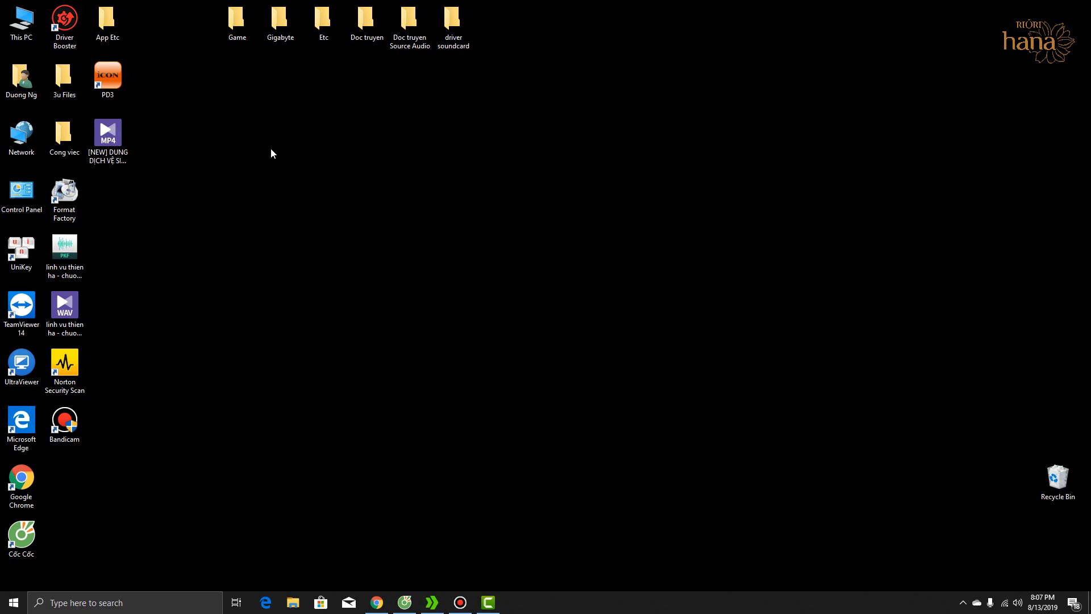
pyautogui.rightClick(263, 152)
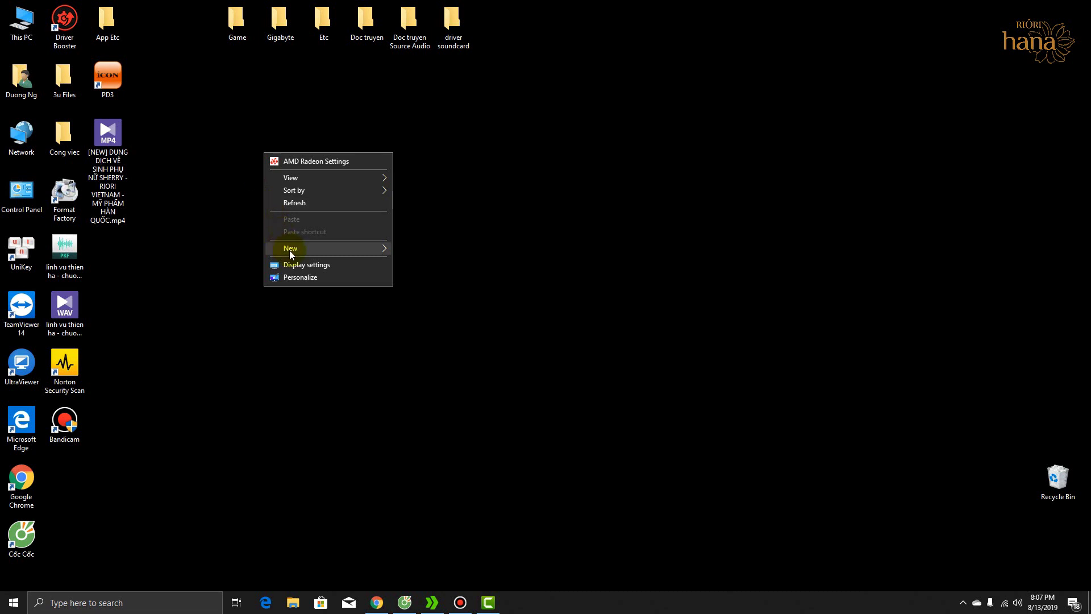
pyautogui.moveTo(329, 248)
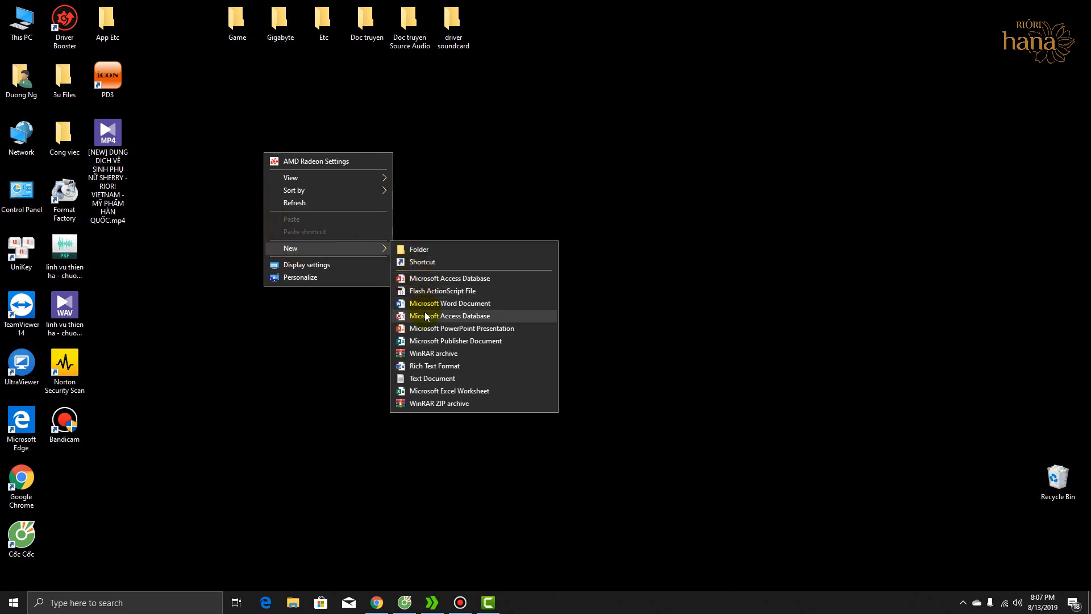
pyautogui.click(465, 334)
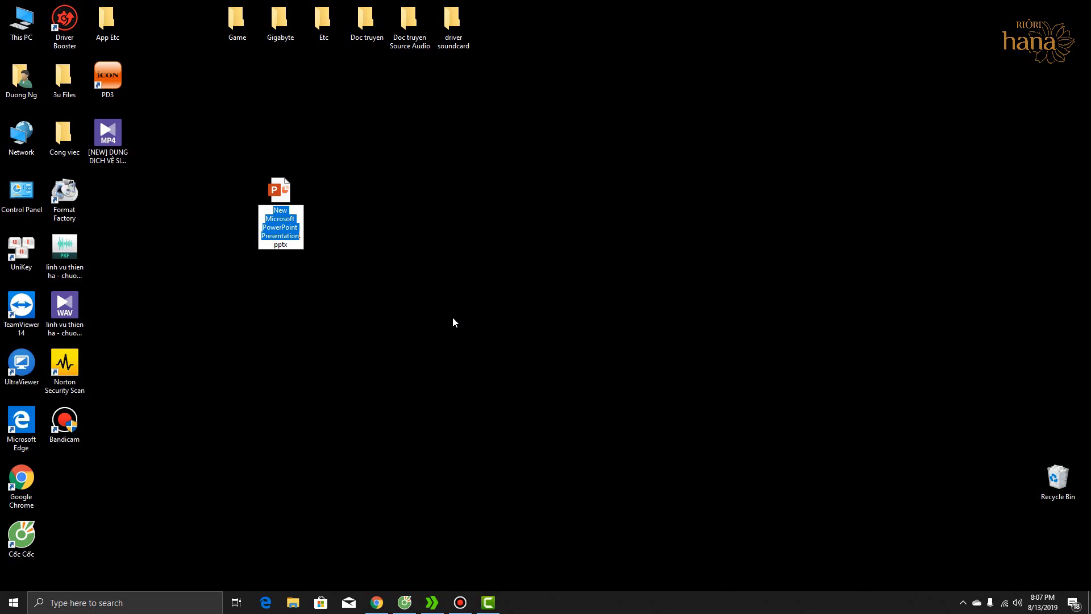
# Name the new file 'Gioi thieu ve san pham Sherry'
pyautogui.write('Gui')
pyautogui.press('BackSpace')
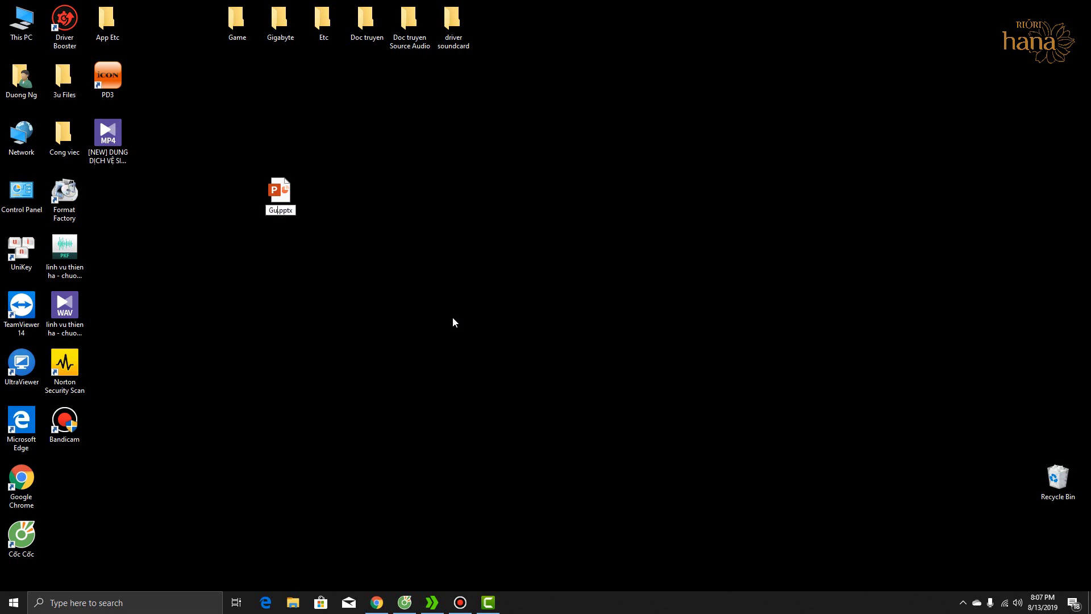
pyautogui.press('BackSpace')
pyautogui.write('ioi thieu ')
pyautogui.write('ve san')
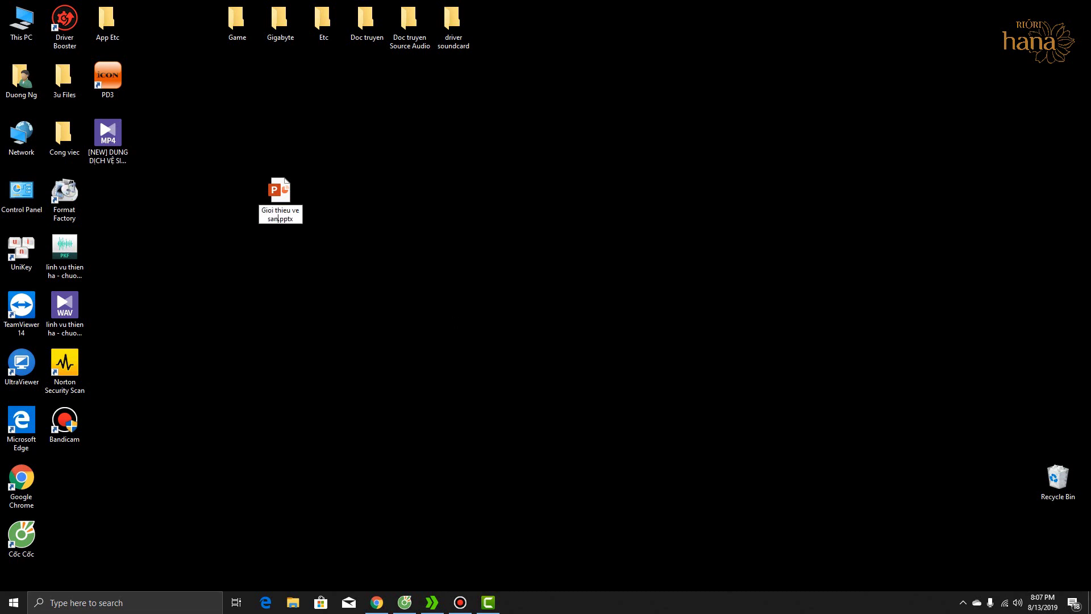
pyautogui.write(' pham She')
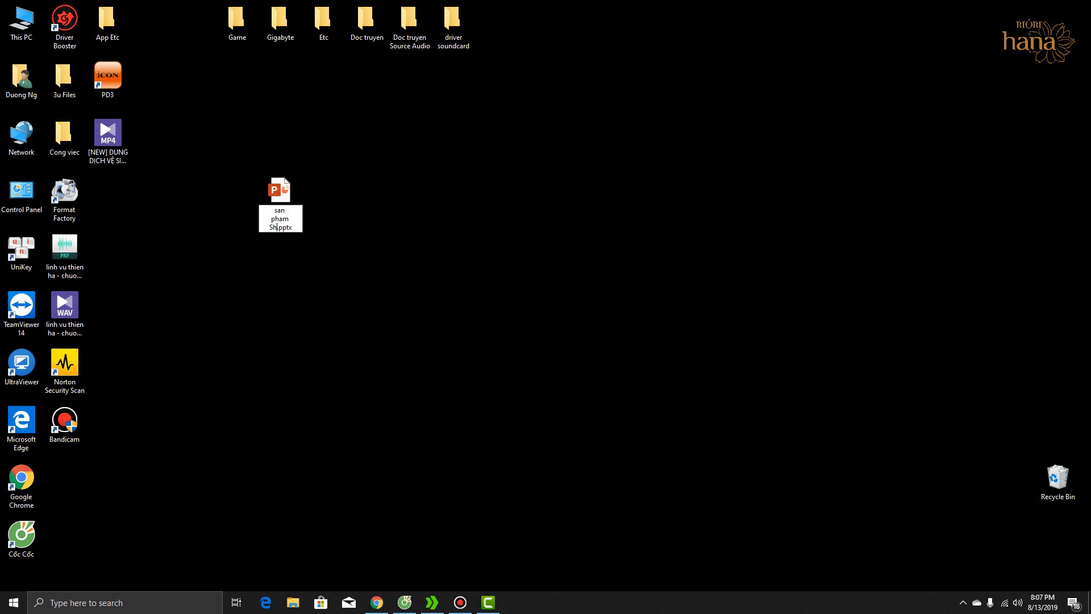
pyautogui.write('rry')
pyautogui.click(452, 315)
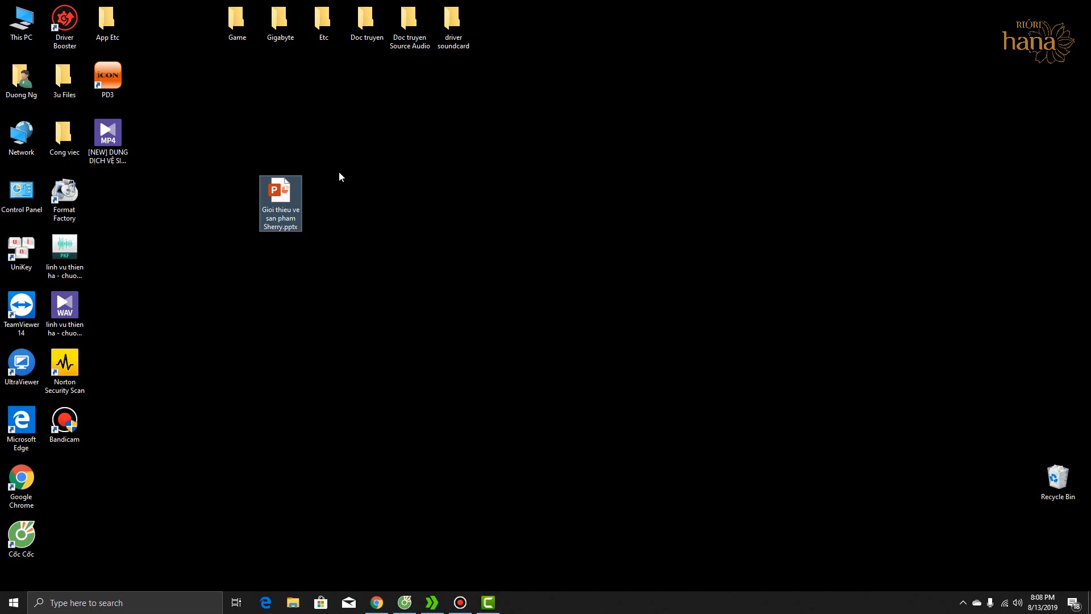
# Open the presentation in PowerPoint and add a first slide
pyautogui.rightClick(285, 189)
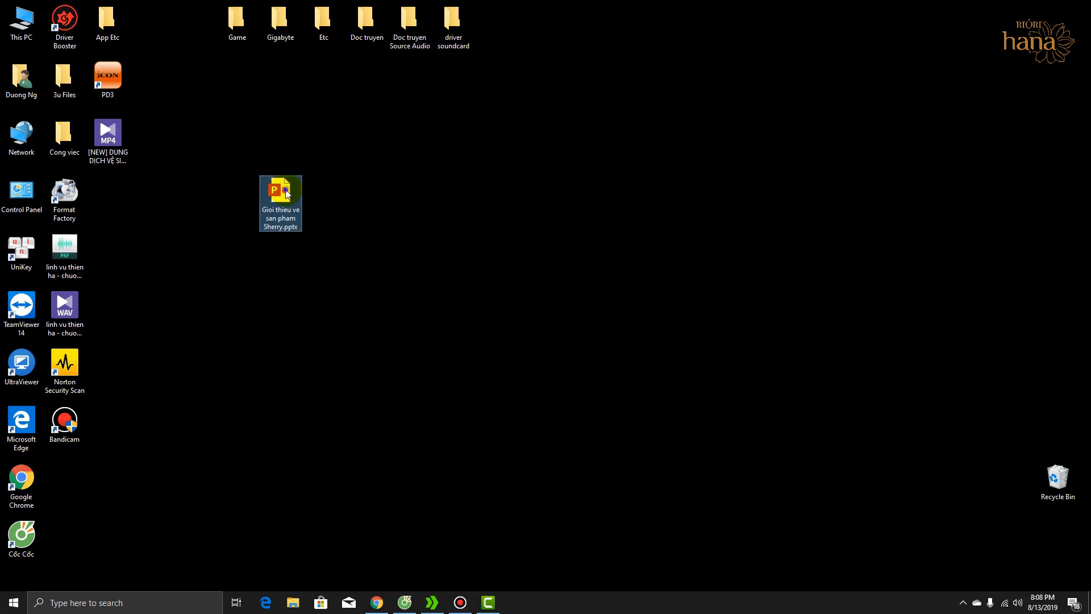
pyautogui.click(295, 196)
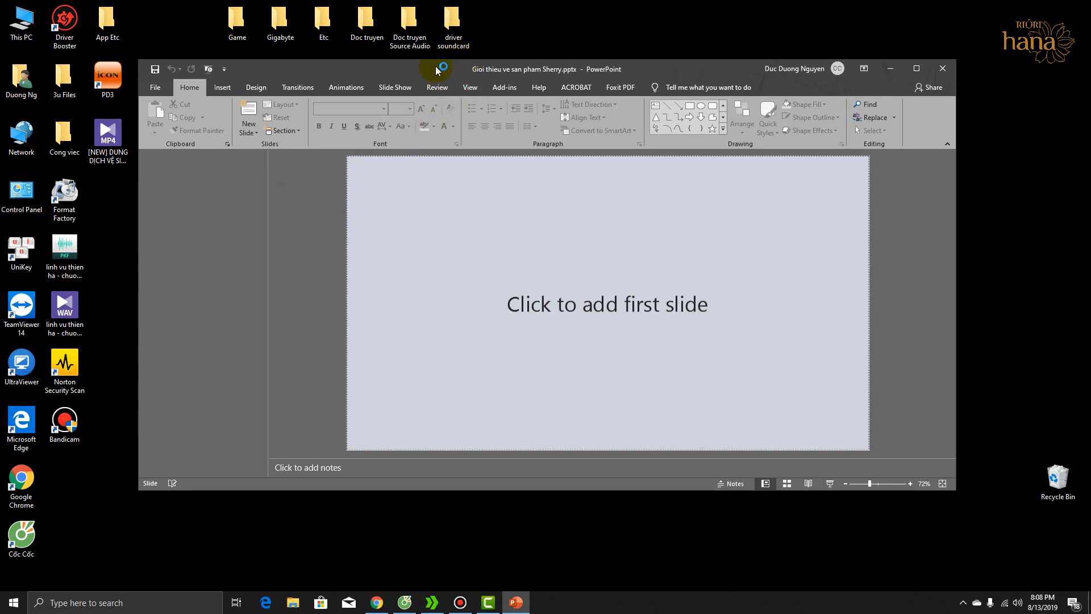
pyautogui.moveTo(436, 66)
pyautogui.mouseDown()
pyautogui.moveTo(498, 56)
pyautogui.moveTo(489, 56)
pyautogui.mouseUp()
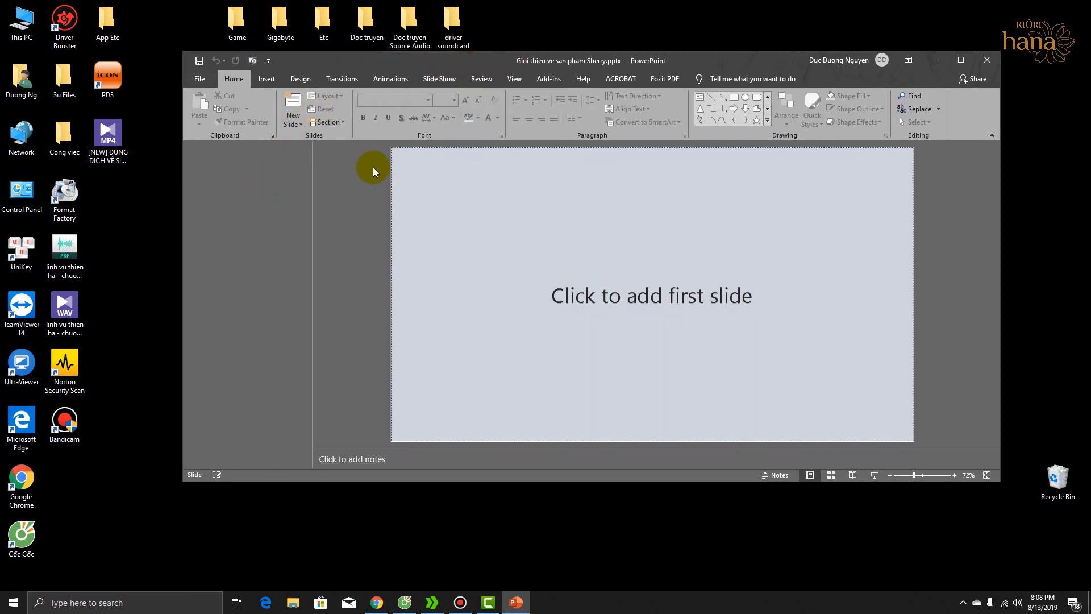
pyautogui.rightClick(243, 189)
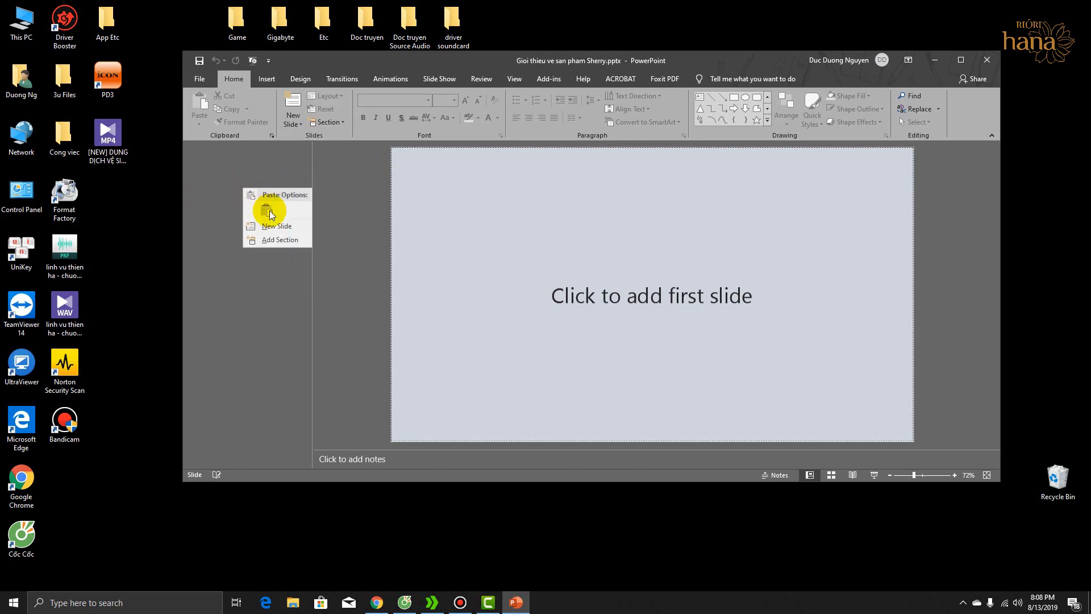
pyautogui.click(275, 227)
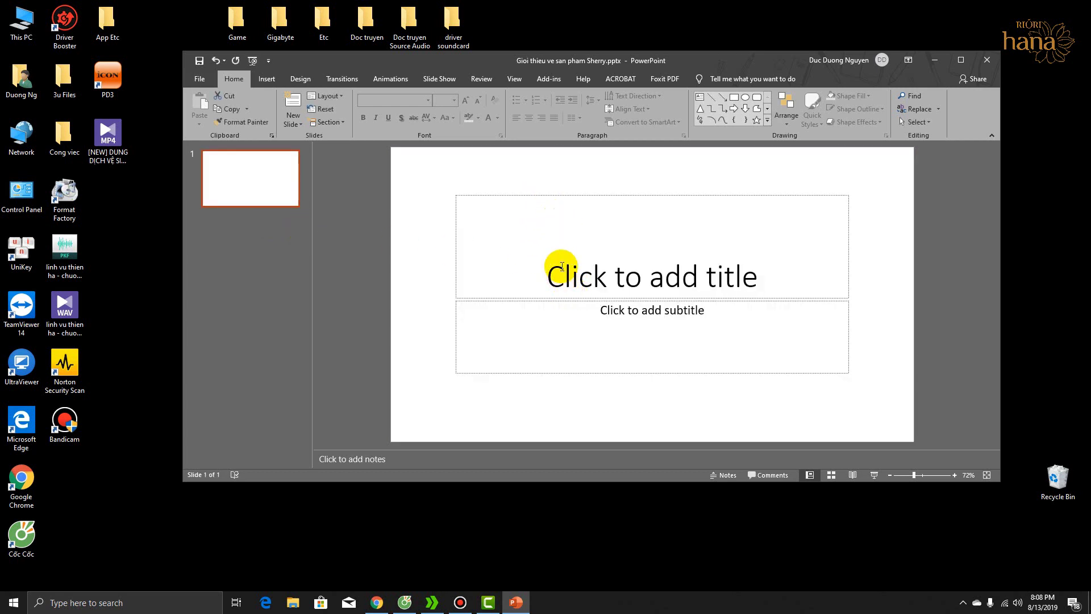
# Delete the slide's title and subtitle placeholders, leaving it blank
pyautogui.click(576, 199)
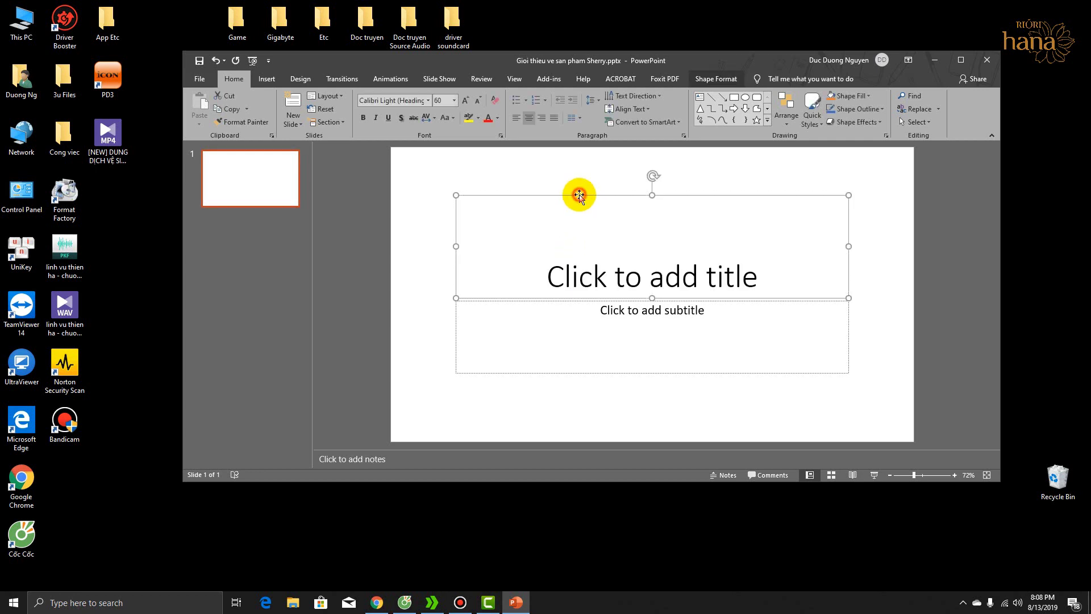
pyautogui.click(582, 200)
pyautogui.press('Escape')
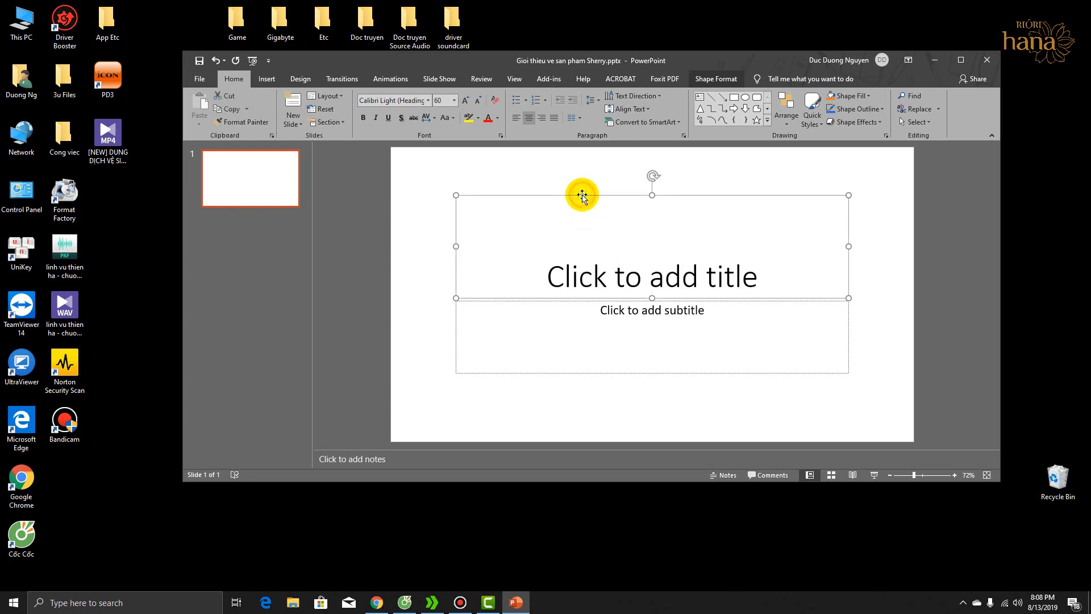
pyautogui.press('Delete')
pyautogui.click(594, 300)
pyautogui.press('Delete')
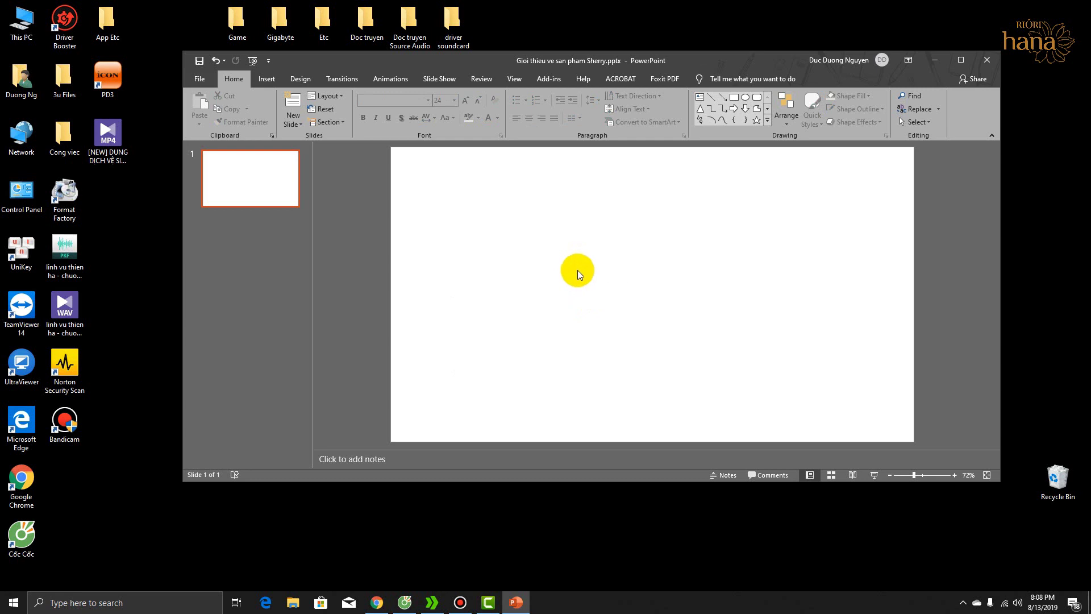
# Drag the desktop MP4 onto the slide, resize it to 9.61 by 5.4 inches and centre it
pyautogui.moveTo(108, 139); pyautogui.dragTo(608, 267)
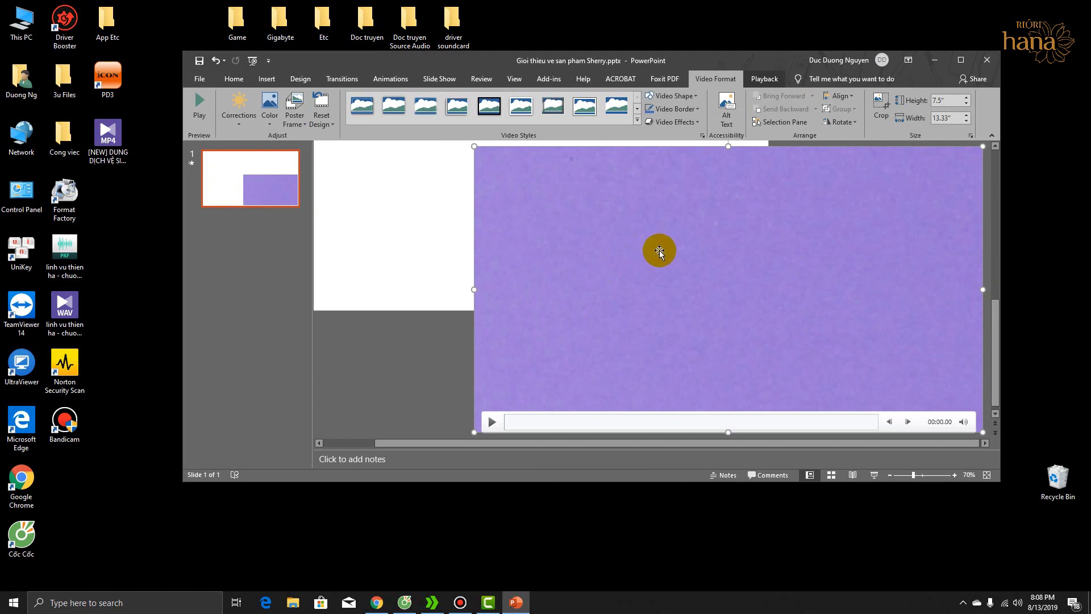
pyautogui.moveTo(617, 257); pyautogui.dragTo(547, 252)
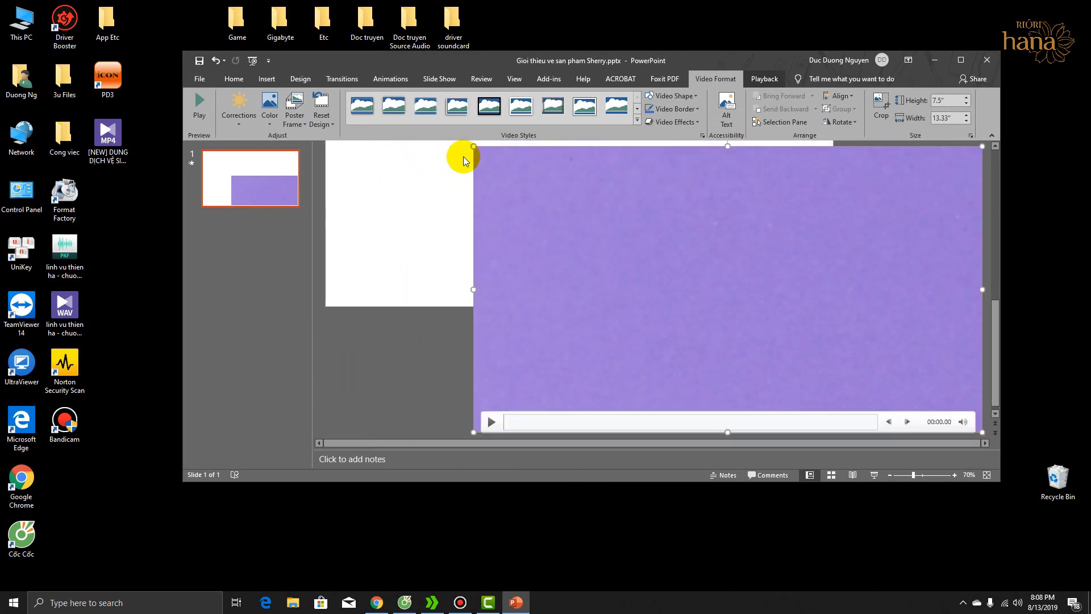
pyautogui.moveTo(472, 146)
pyautogui.mouseDown()
pyautogui.moveTo(555, 215)
pyautogui.moveTo(583, 215)
pyautogui.moveTo(511, 168)
pyautogui.moveTo(733, 254)
pyautogui.mouseUp()
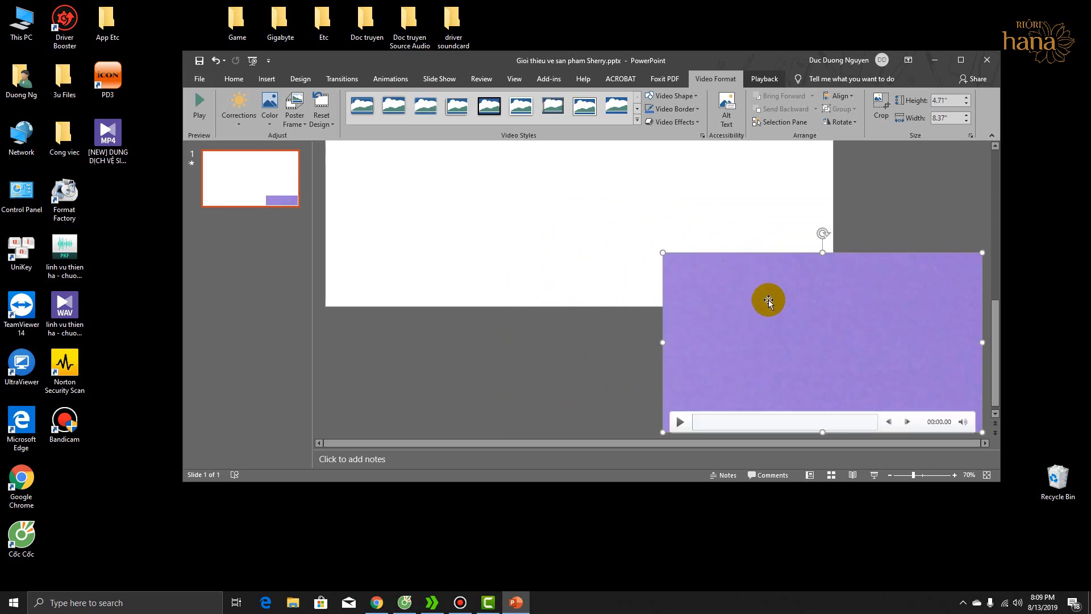
pyautogui.moveTo(767, 299); pyautogui.dragTo(506, 183)
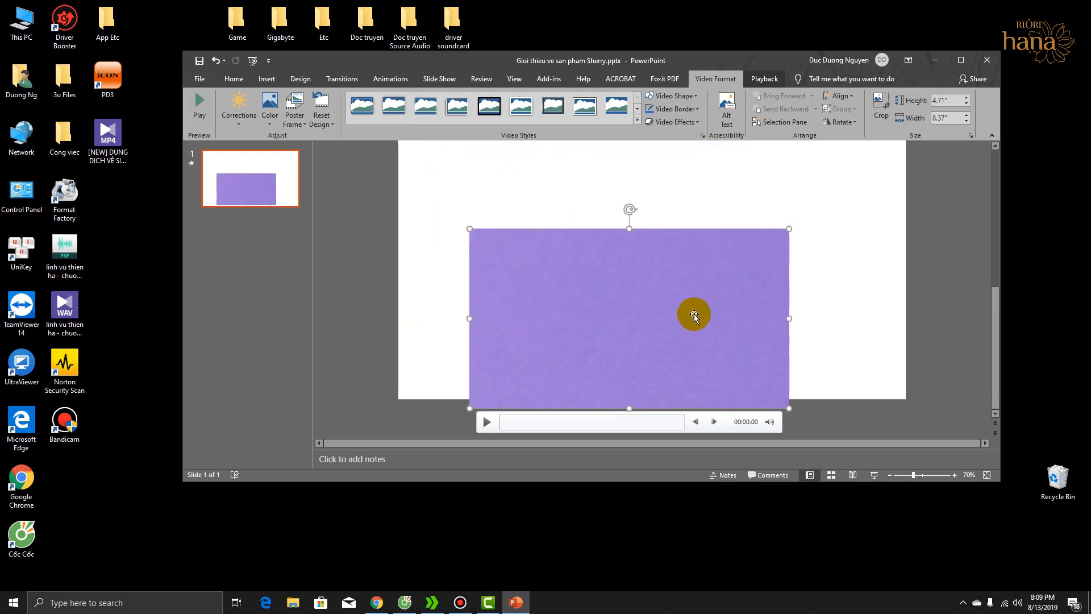
pyautogui.moveTo(623, 301)
pyautogui.mouseDown()
pyautogui.moveTo(647, 268)
pyautogui.moveTo(611, 284)
pyautogui.moveTo(609, 273)
pyautogui.mouseUp()
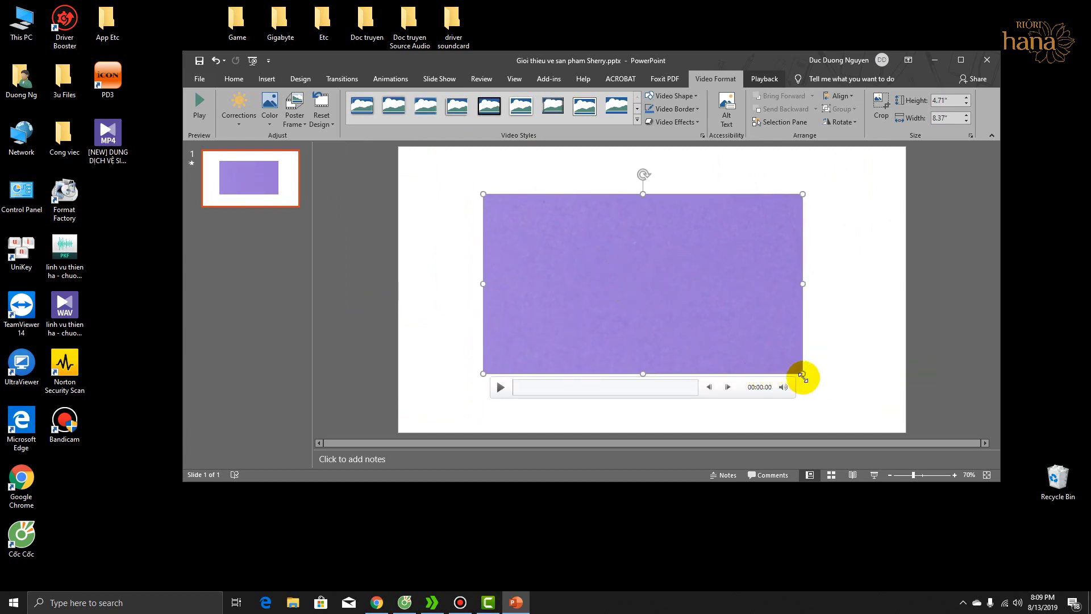
pyautogui.moveTo(803, 374); pyautogui.dragTo(850, 400)
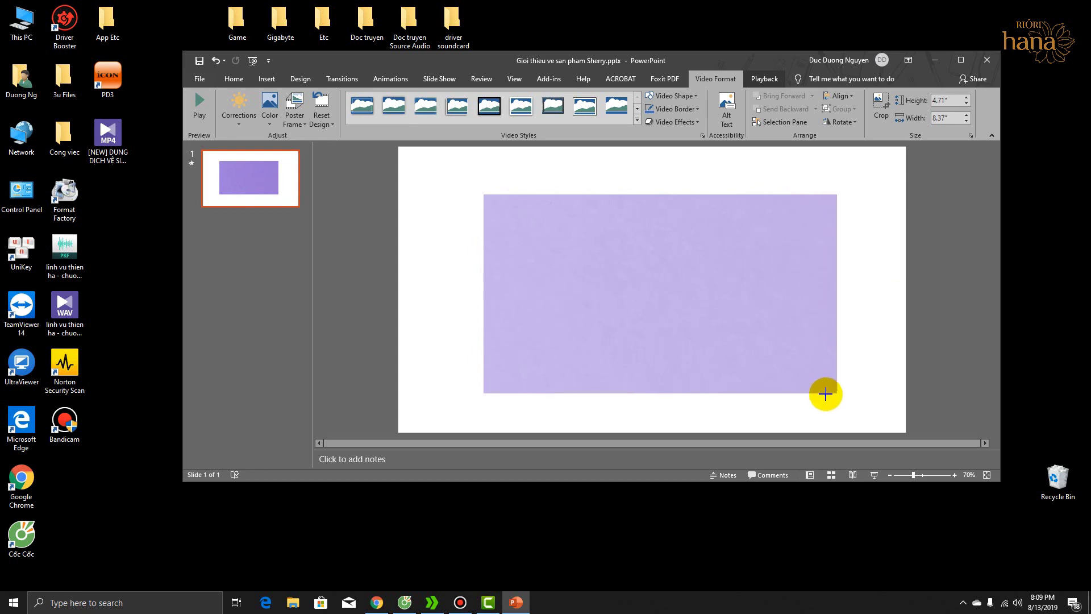
pyautogui.moveTo(742, 328); pyautogui.dragTo(728, 320)
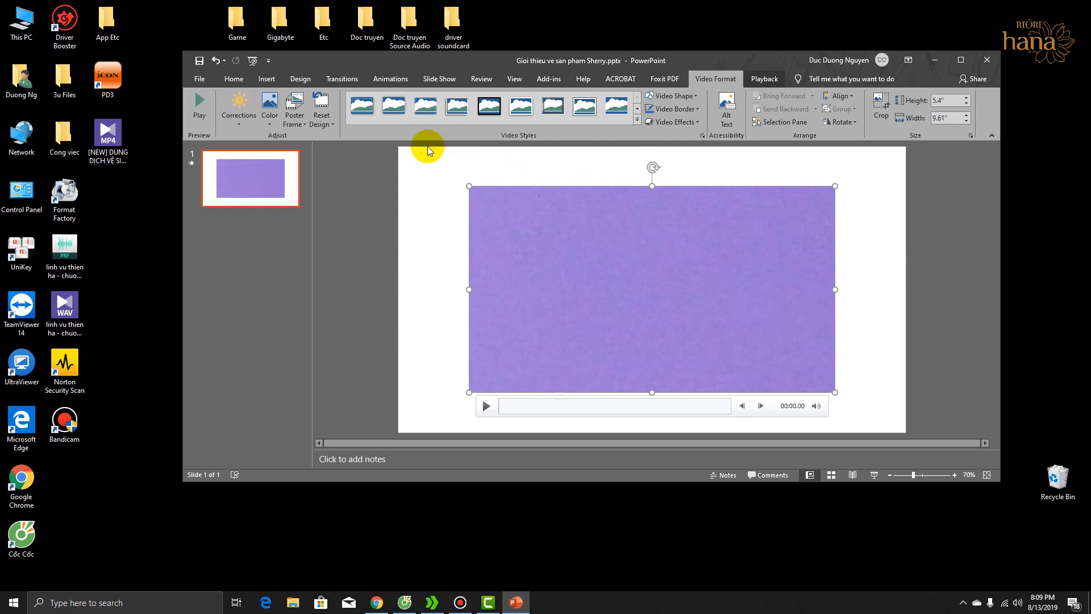
# Draw a rectangle bar across the full width of the slide's top edge
pyautogui.click(267, 78)
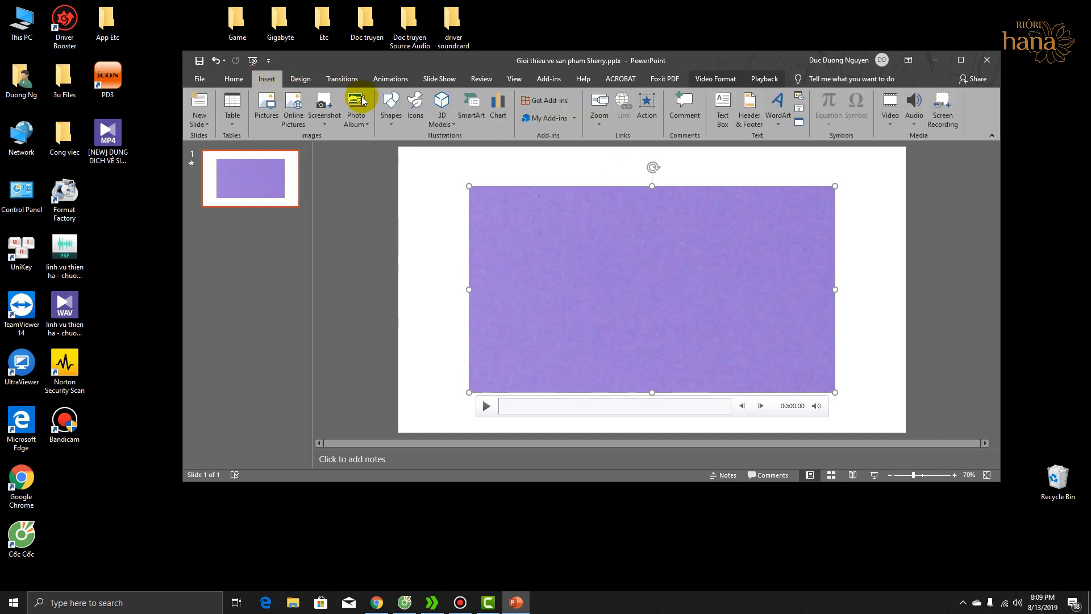
pyautogui.click(393, 122)
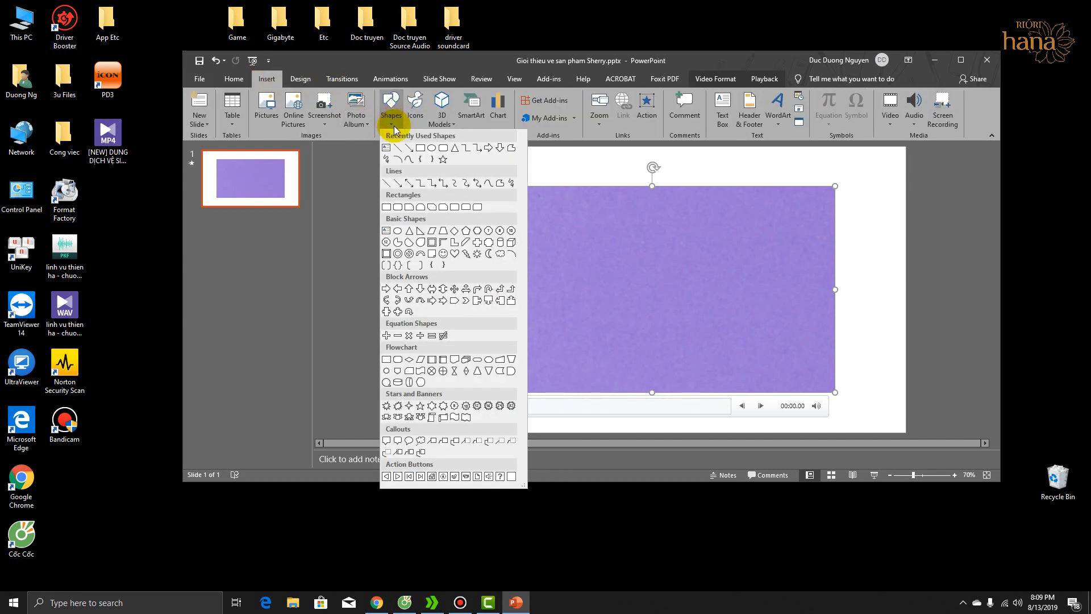
pyautogui.click(420, 149)
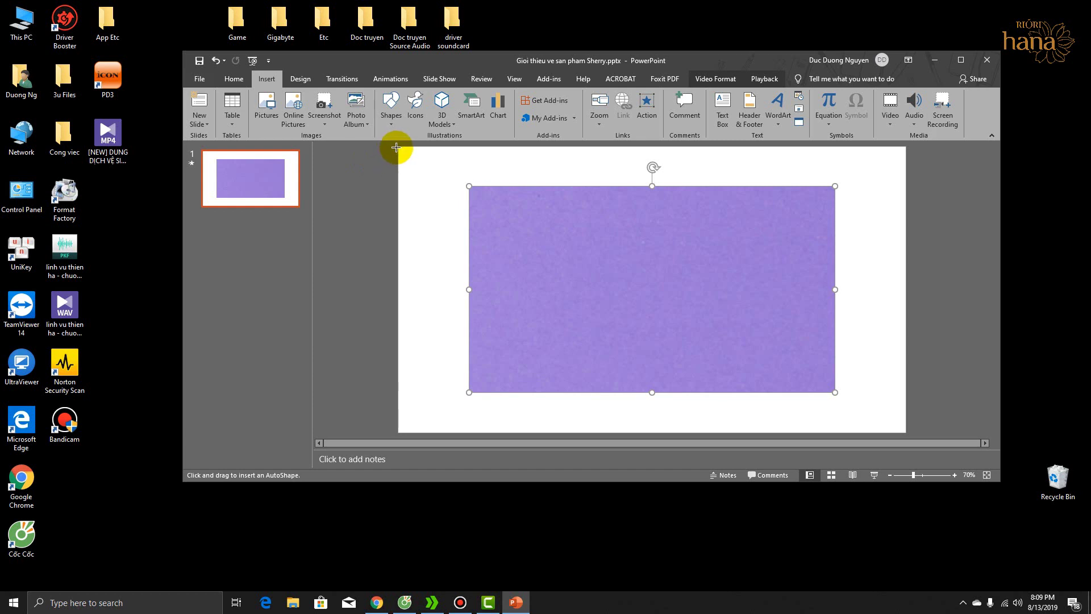
pyautogui.moveTo(397, 147); pyautogui.dragTo(905, 185)
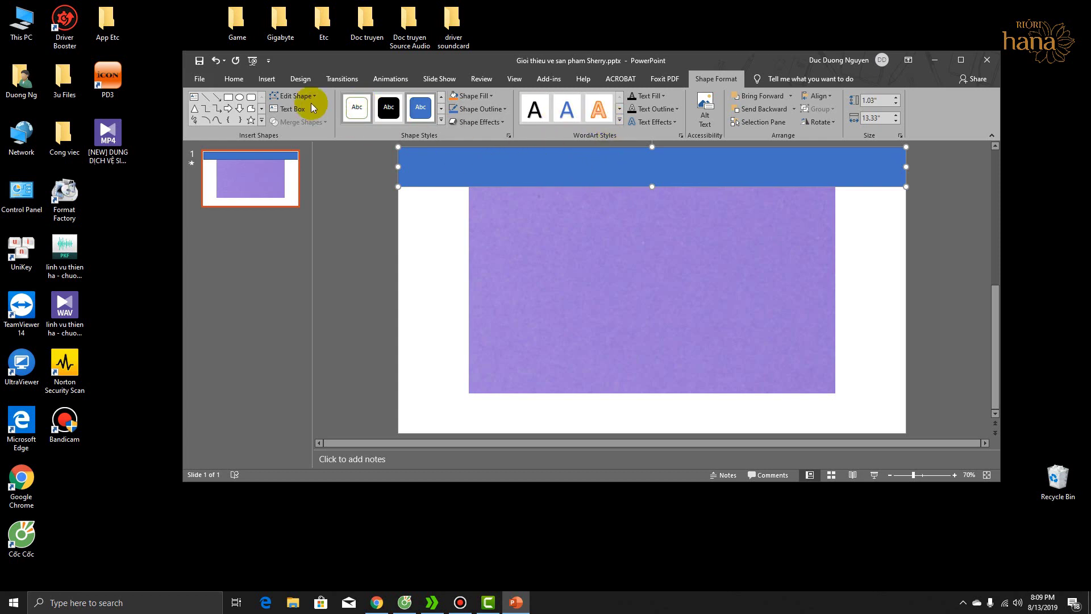
# Fill the top banner with solid black
pyautogui.click(230, 81)
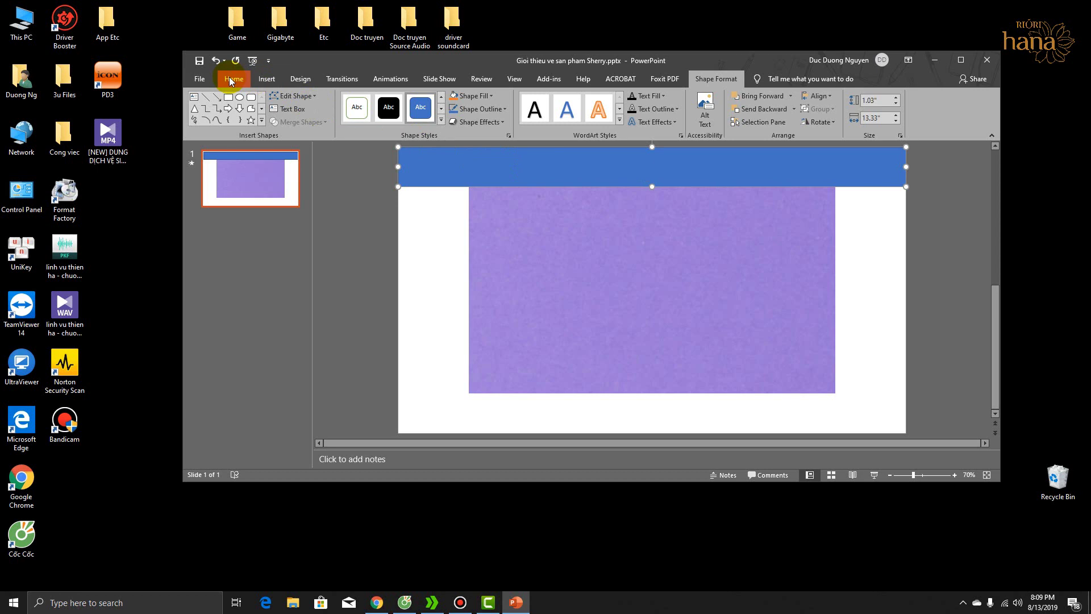
pyautogui.click(491, 97)
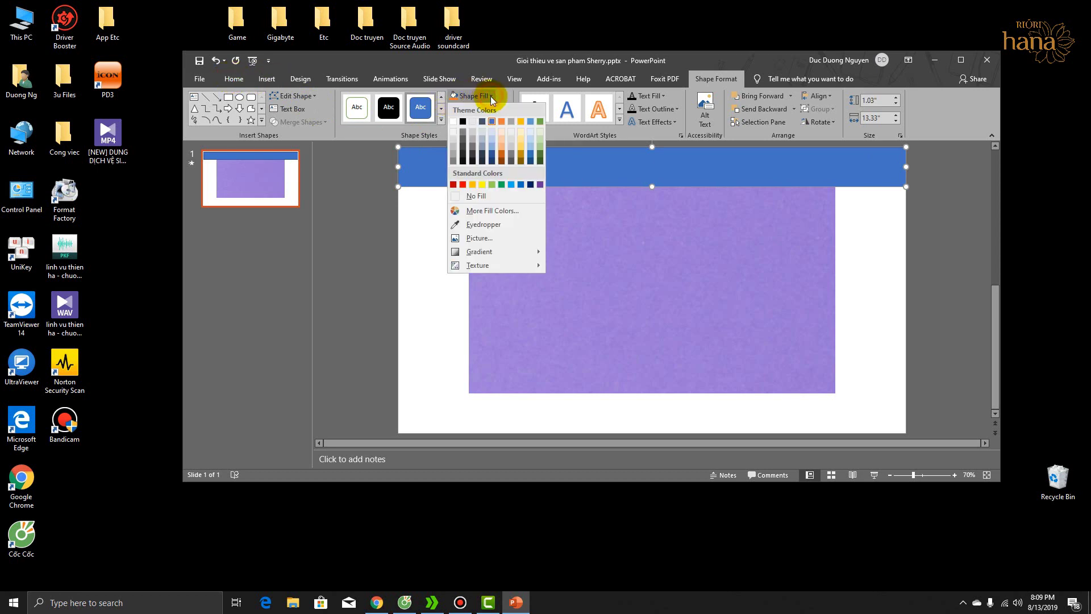
pyautogui.click(462, 121)
pyautogui.click(428, 259)
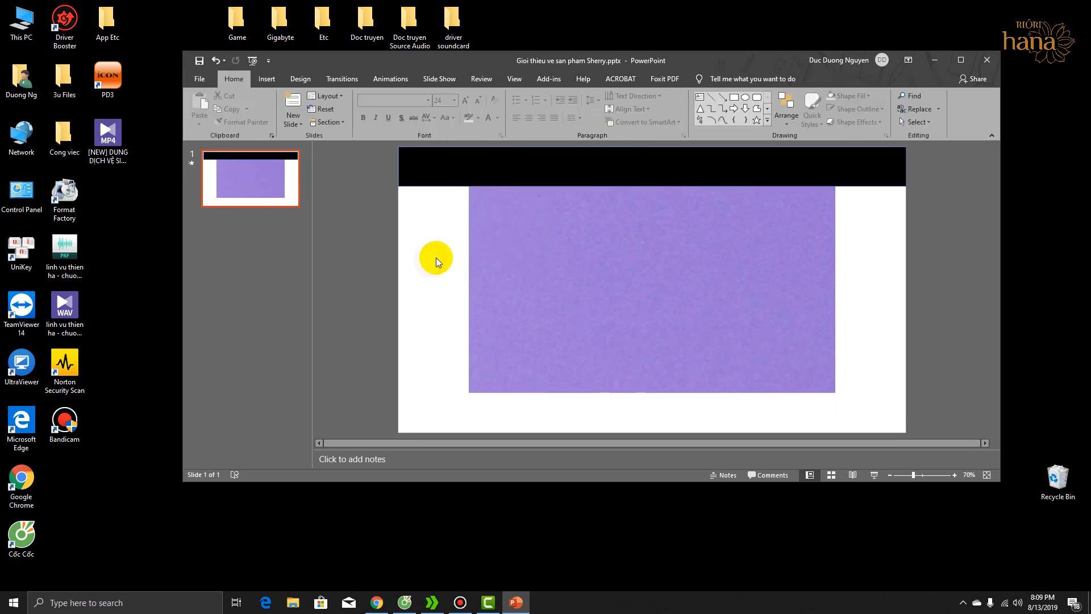
pyautogui.click(447, 171)
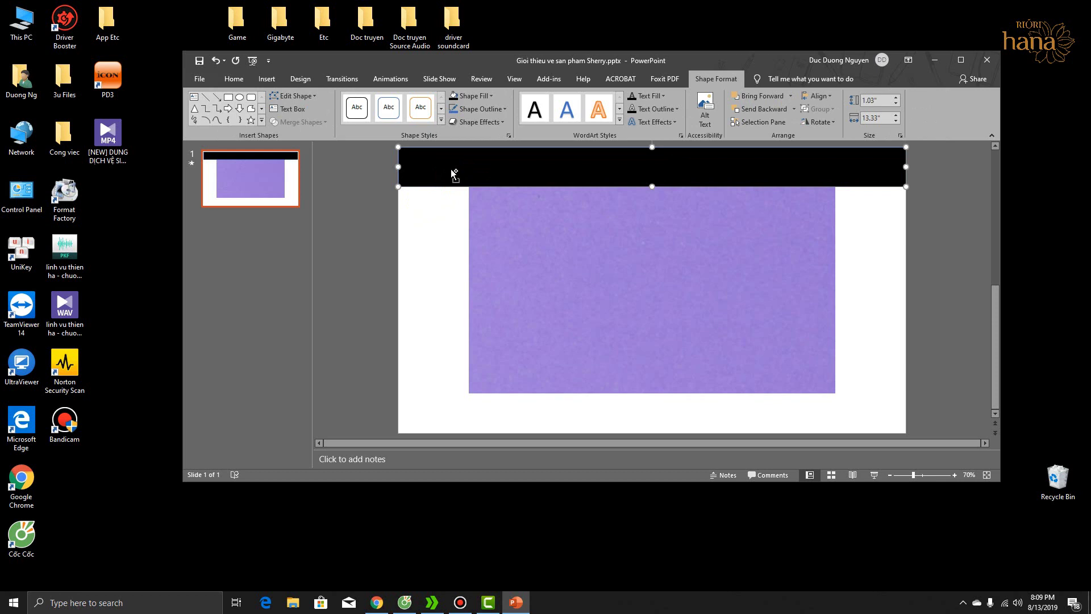
pyautogui.click(443, 300)
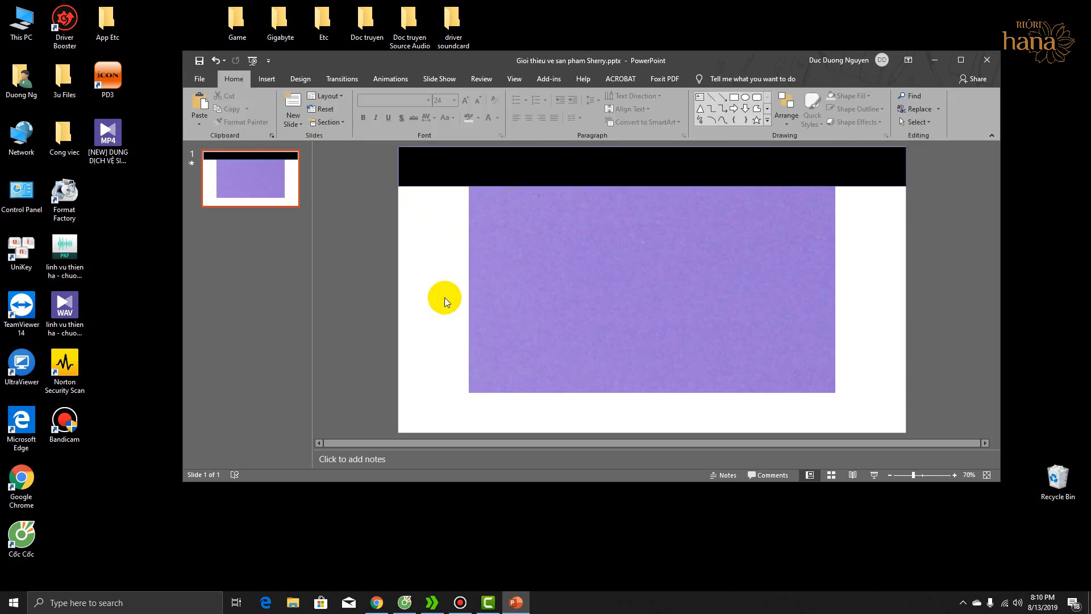
# Paste a copy of the black bar and move it to the slide's bottom edge
pyautogui.hotkey('ctrl', 'v')
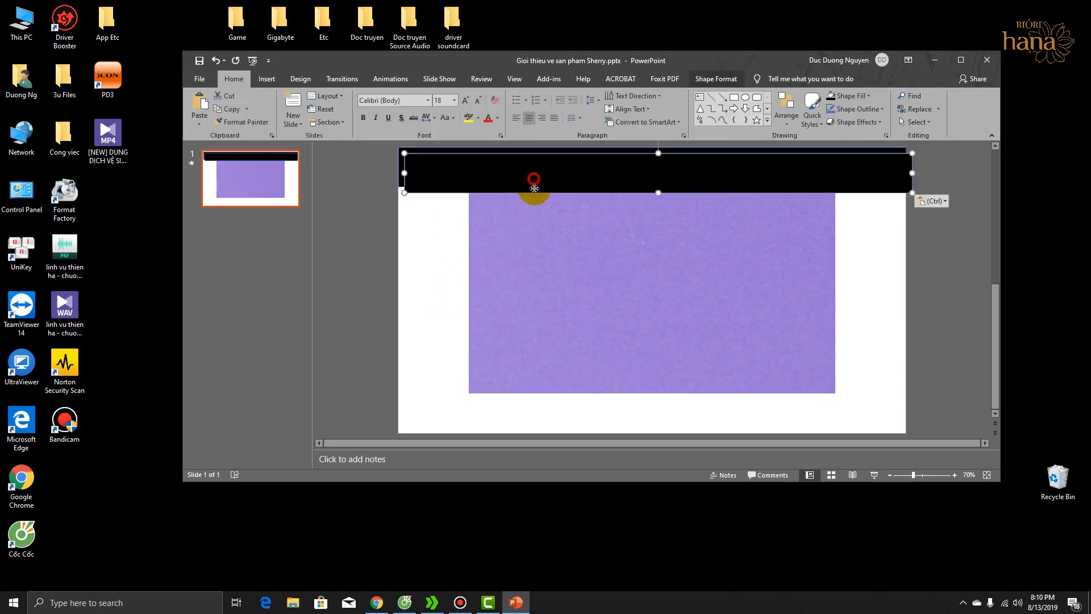
pyautogui.moveTo(527, 188); pyautogui.dragTo(525, 420)
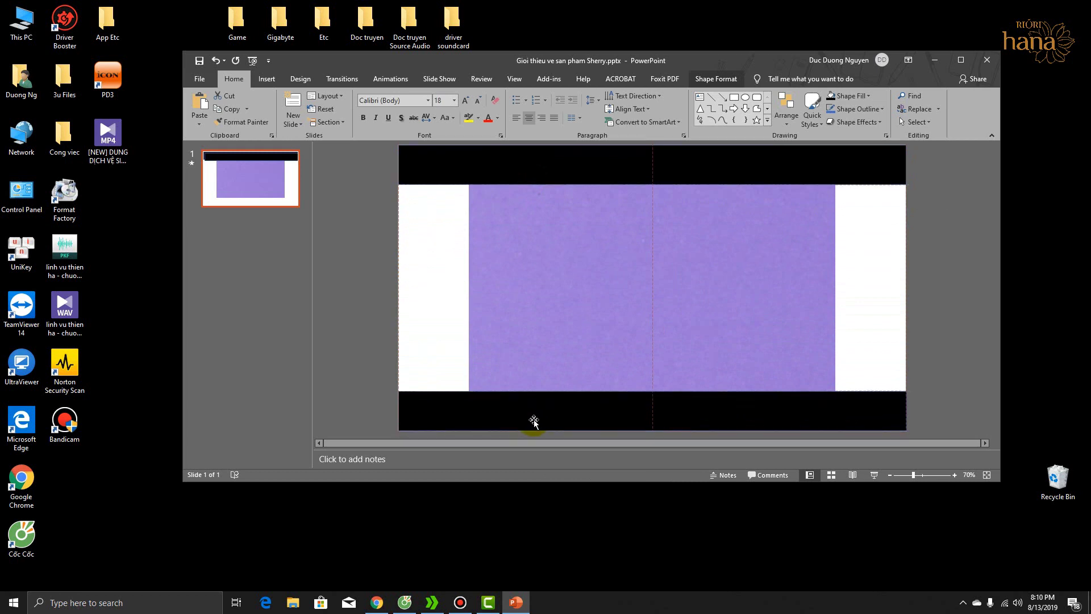
pyautogui.click(950, 329)
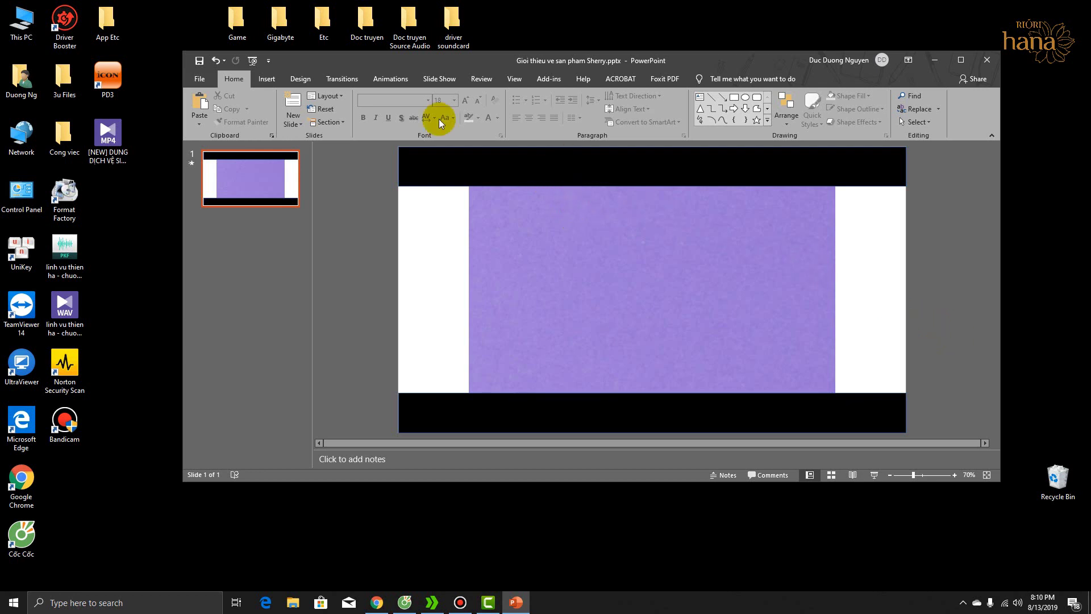
pyautogui.moveTo(652, 288)
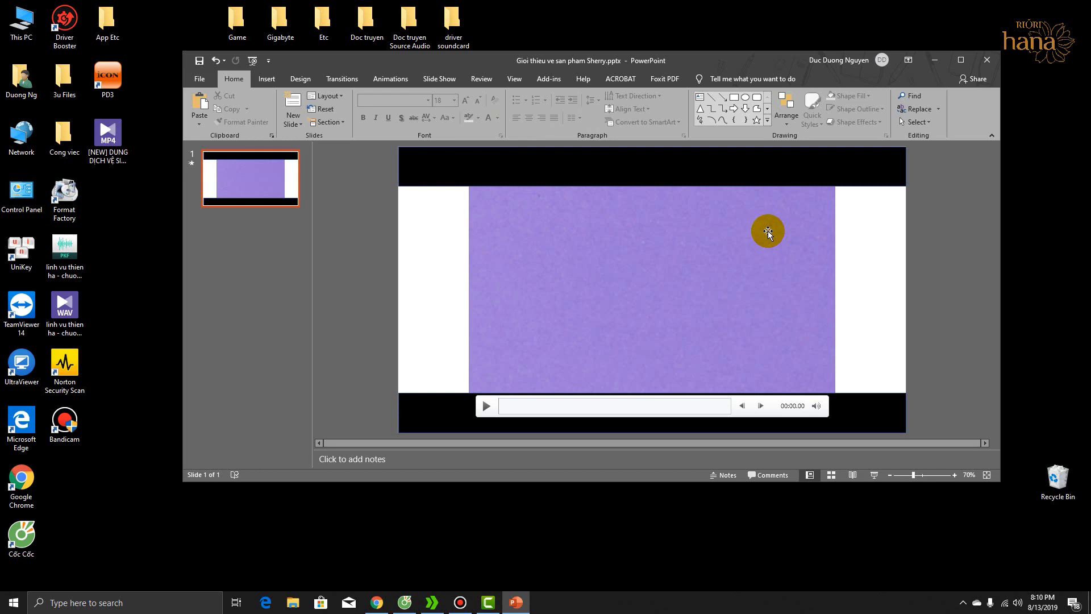
pyautogui.click(521, 167)
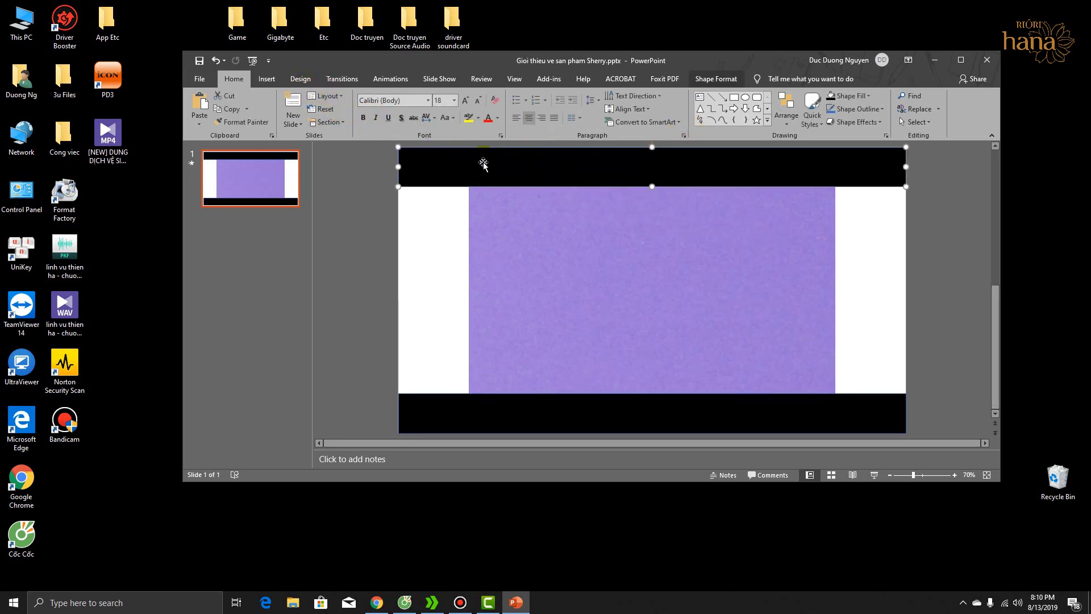
pyautogui.click(260, 79)
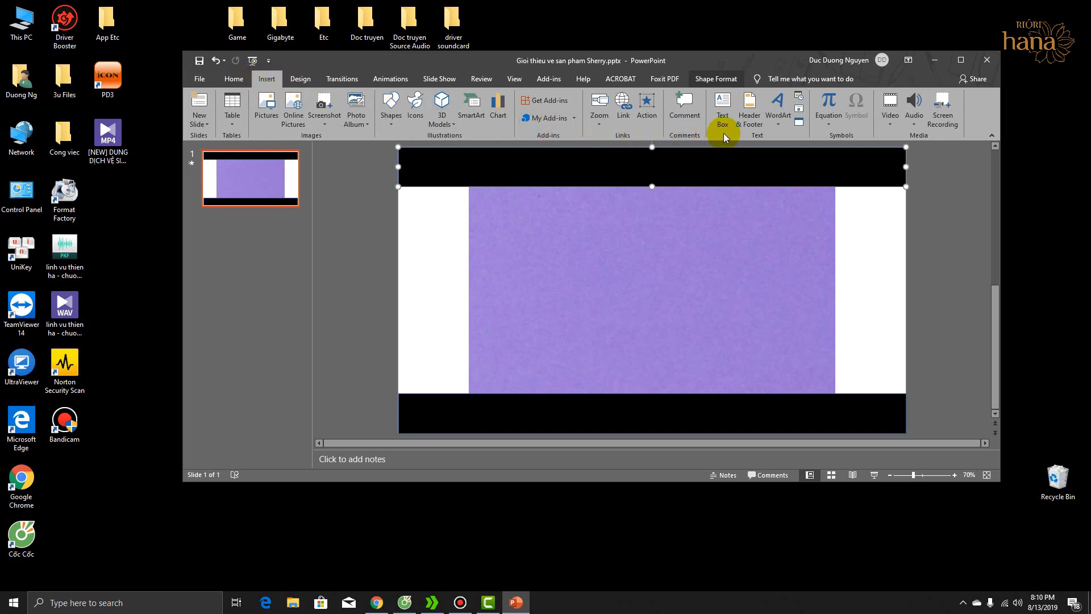
# Insert gold WordArt and stretch it across the full width of the top black bar
pyautogui.click(778, 110)
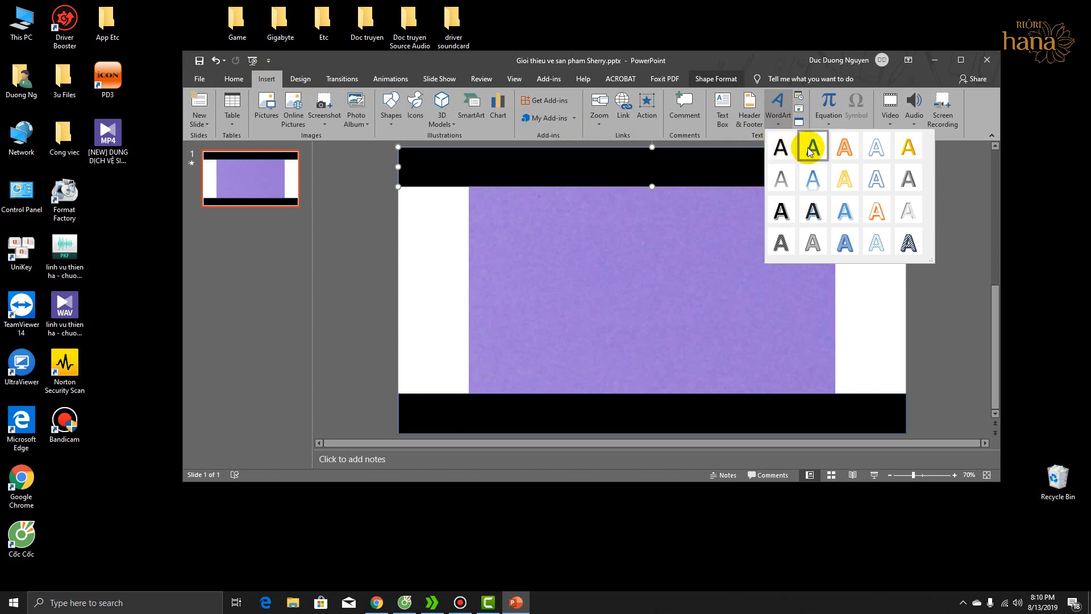
pyautogui.click(909, 149)
pyautogui.click(698, 288)
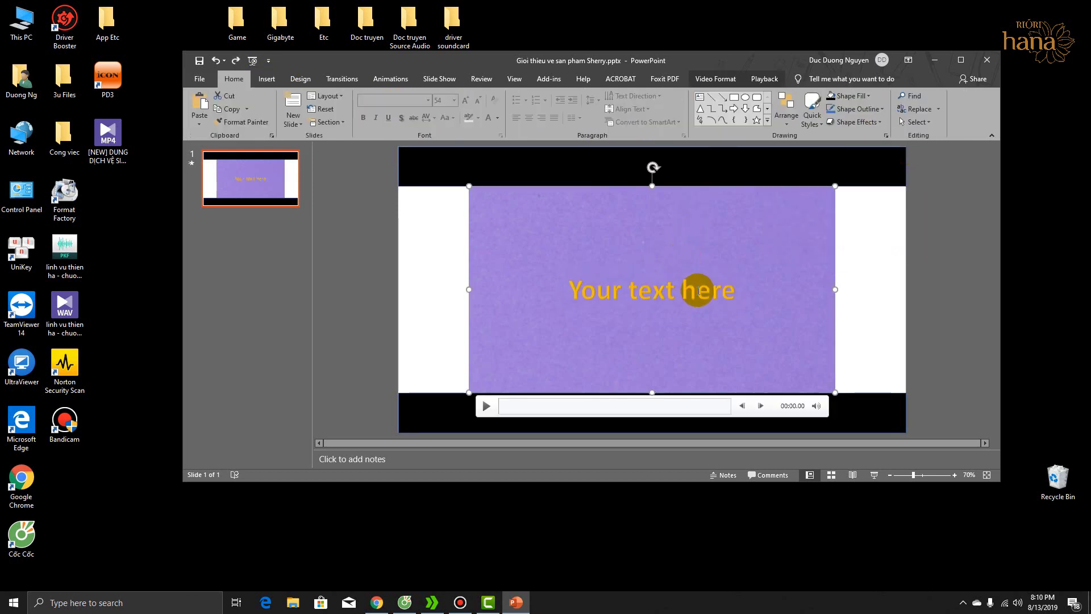
pyautogui.moveTo(739, 281)
pyautogui.mouseDown()
pyautogui.moveTo(665, 167)
pyautogui.moveTo(736, 156)
pyautogui.mouseUp()
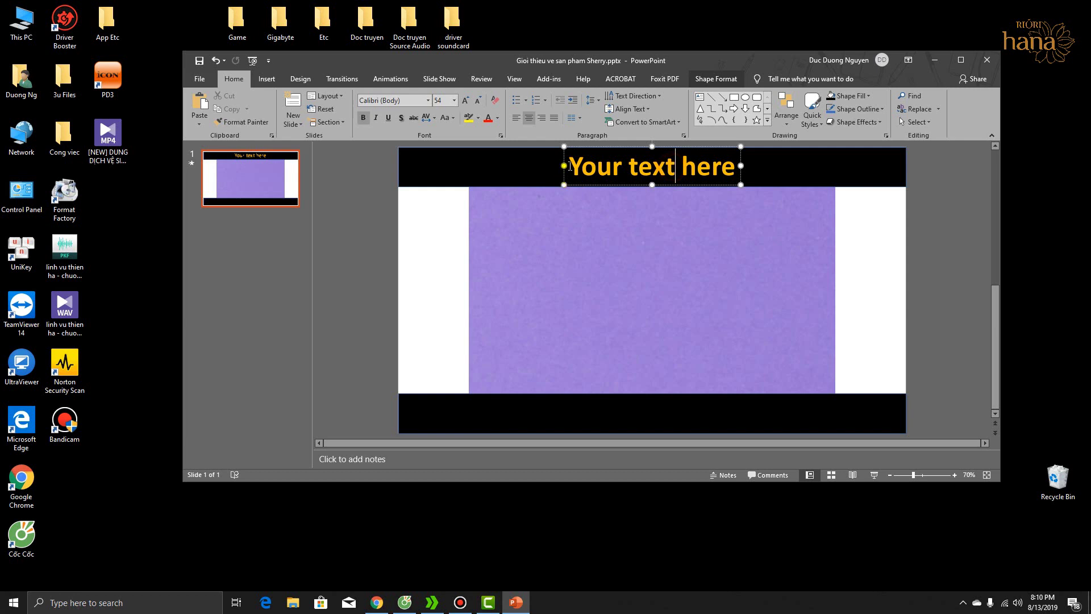
pyautogui.moveTo(564, 165); pyautogui.dragTo(399, 166)
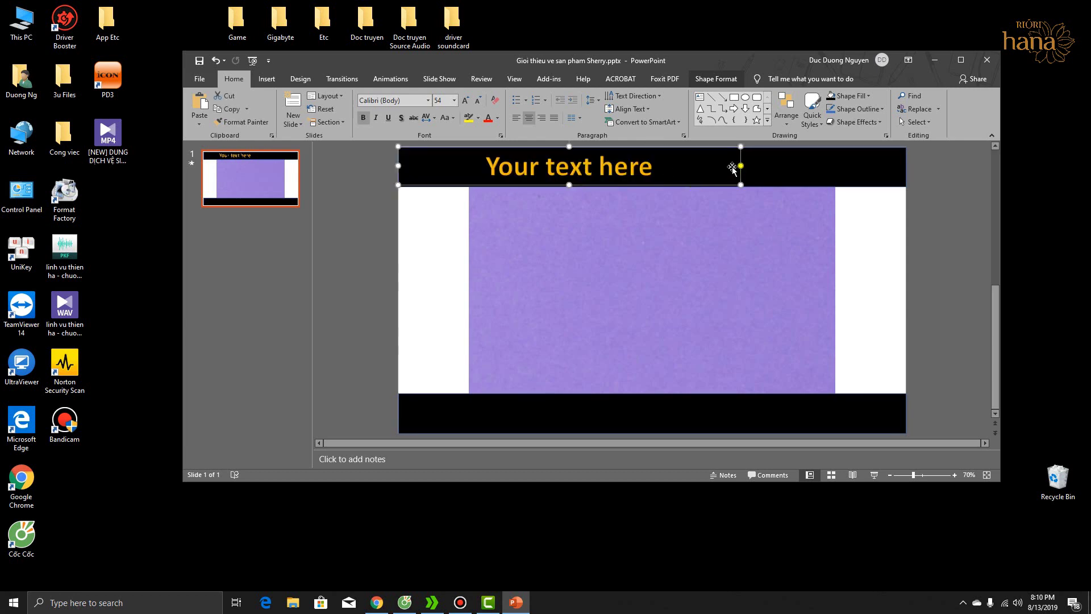
pyautogui.moveTo(741, 166); pyautogui.dragTo(906, 166)
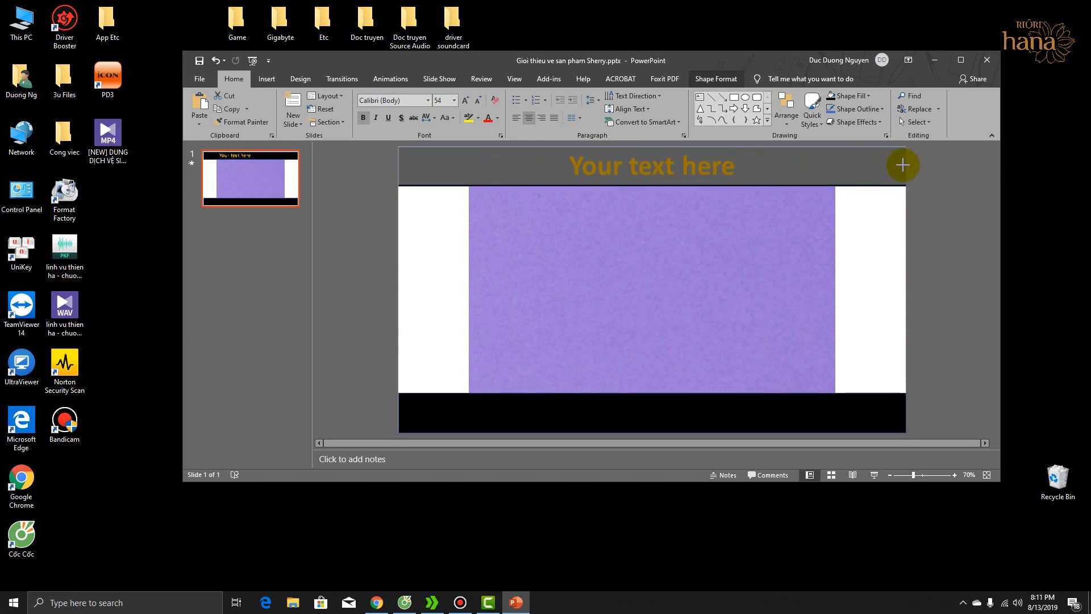
# Replace the WordArt placeholder with the title 'Giới thiệu về sản phẩm mới nhất'
pyautogui.doubleClick(722, 171)
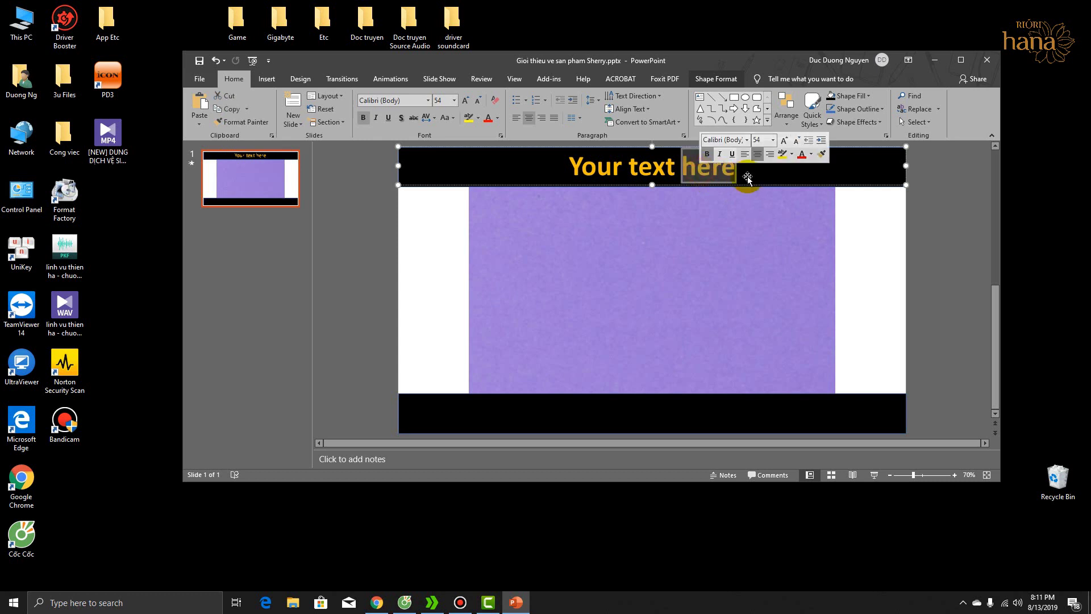
pyautogui.tripleClick(710, 171)
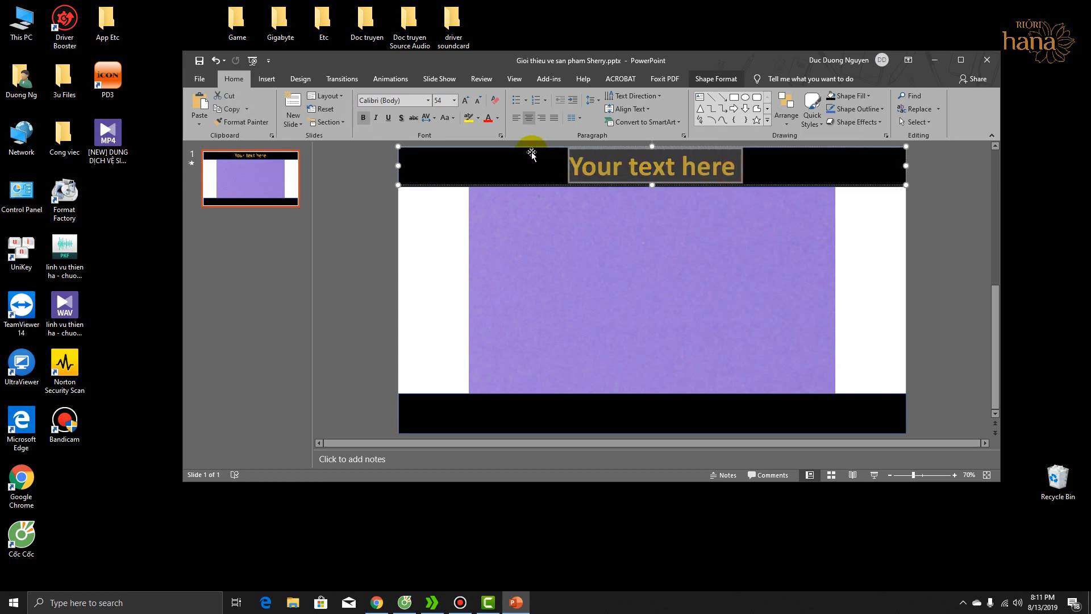
pyautogui.press('BackSpace')
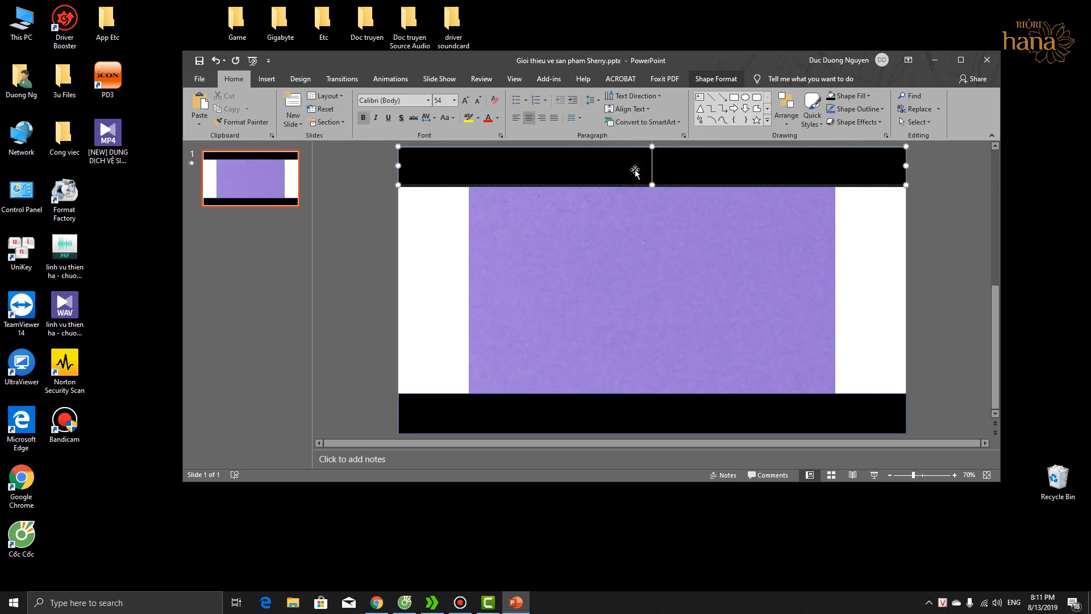
pyautogui.write('Gioiws t')
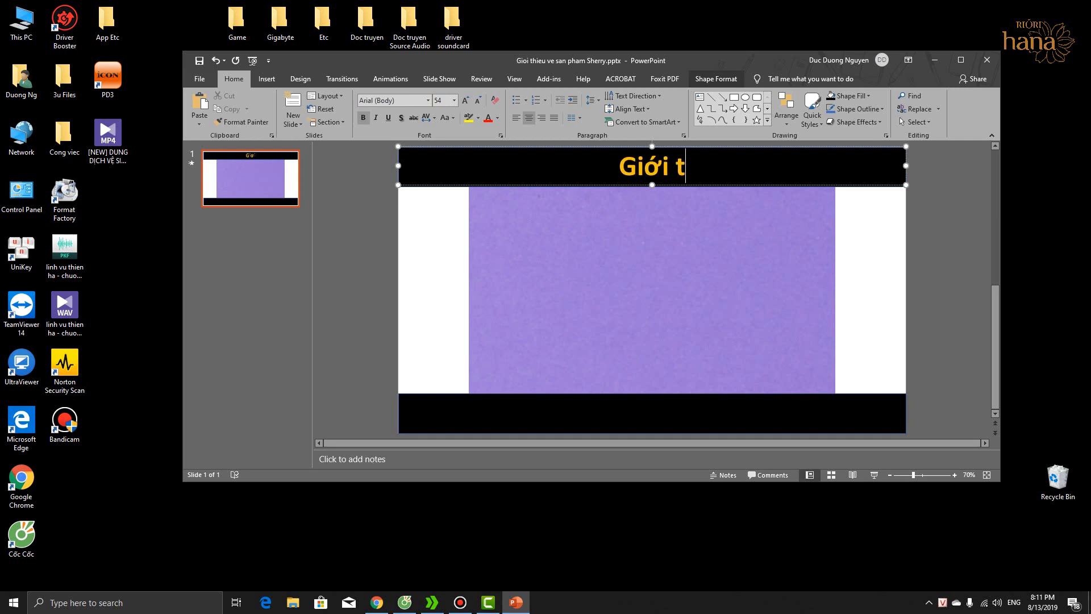
pyautogui.write('hieuejvee')
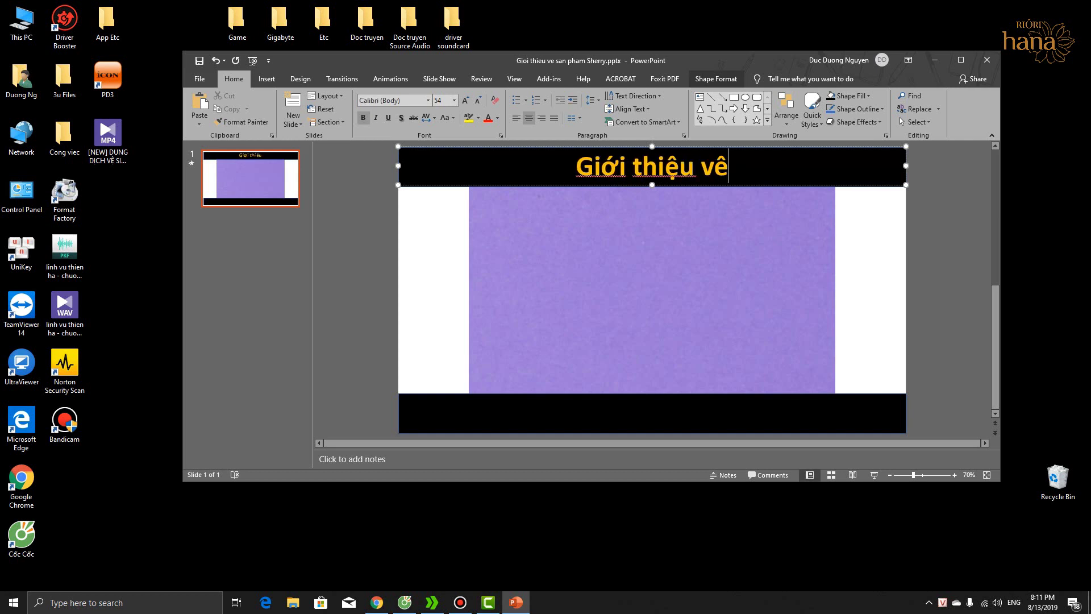
pyautogui.write(' sanr phaa')
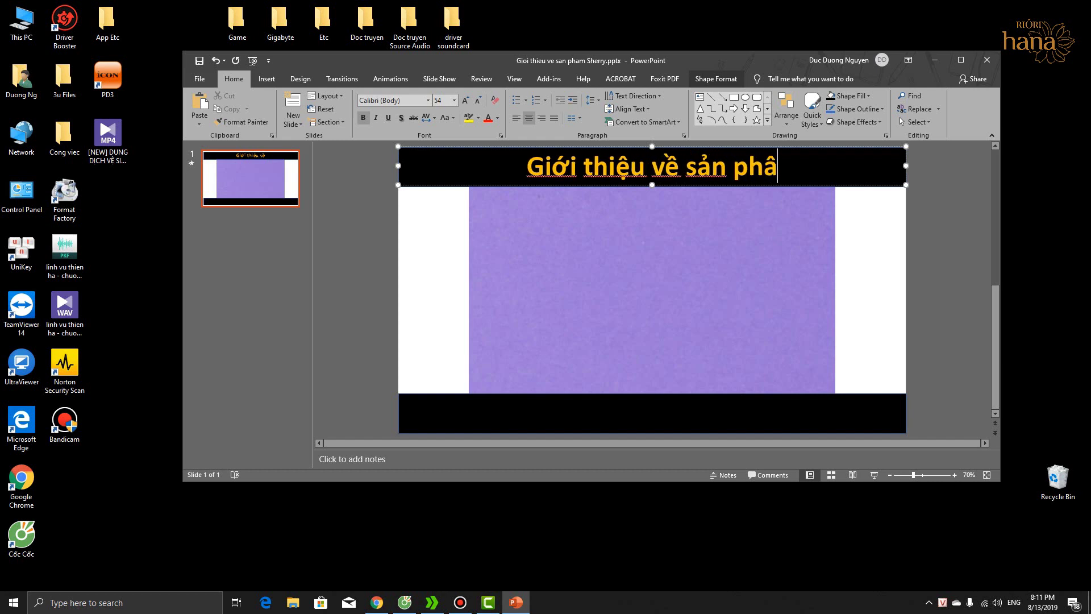
pyautogui.write('mr mowis nhat')
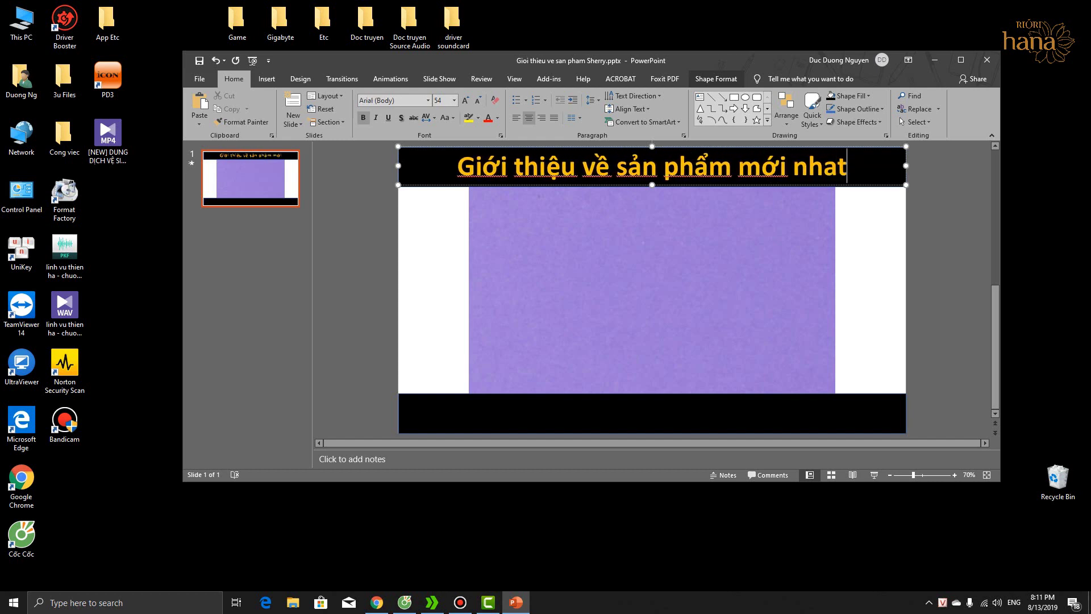
pyautogui.write('s')
pyautogui.write('a')
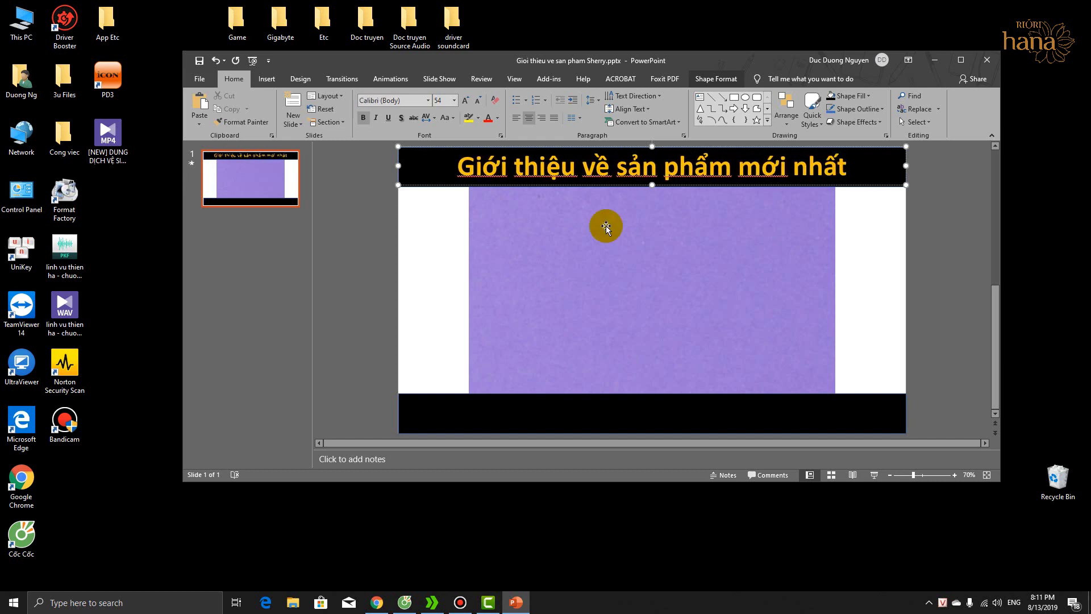
pyautogui.click(540, 411)
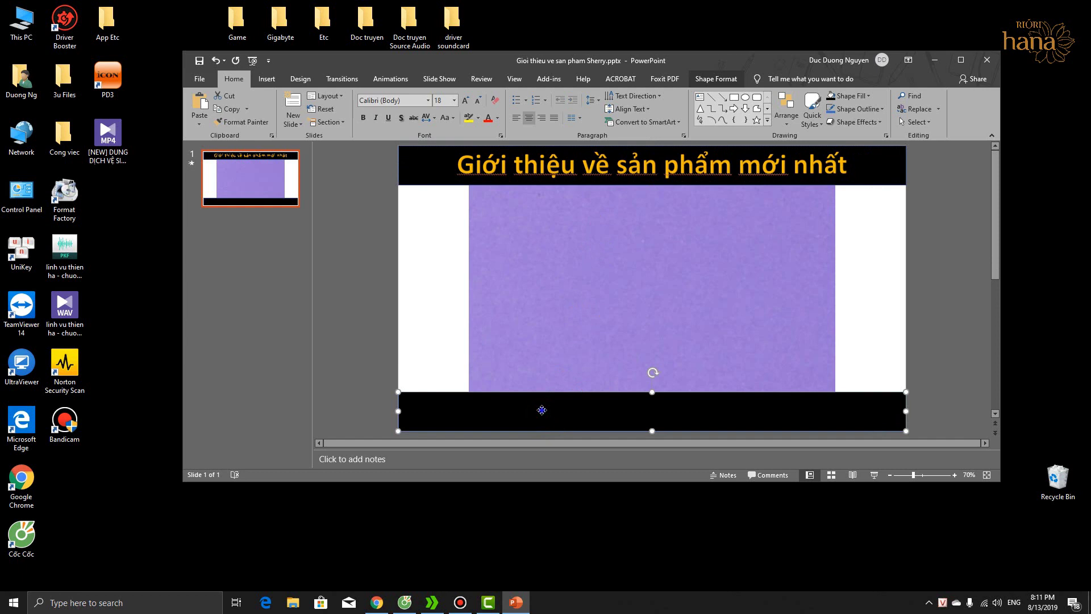
# Add a second gold WordArt text box to the slide
pyautogui.rightClick(541, 410)
pyautogui.click(679, 170)
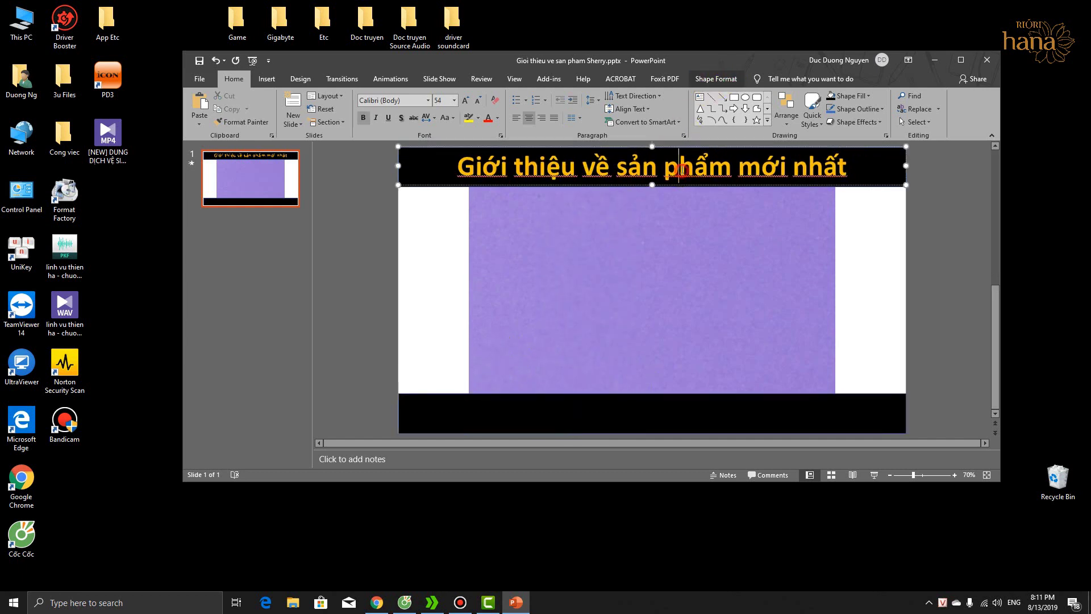
pyautogui.click(710, 149)
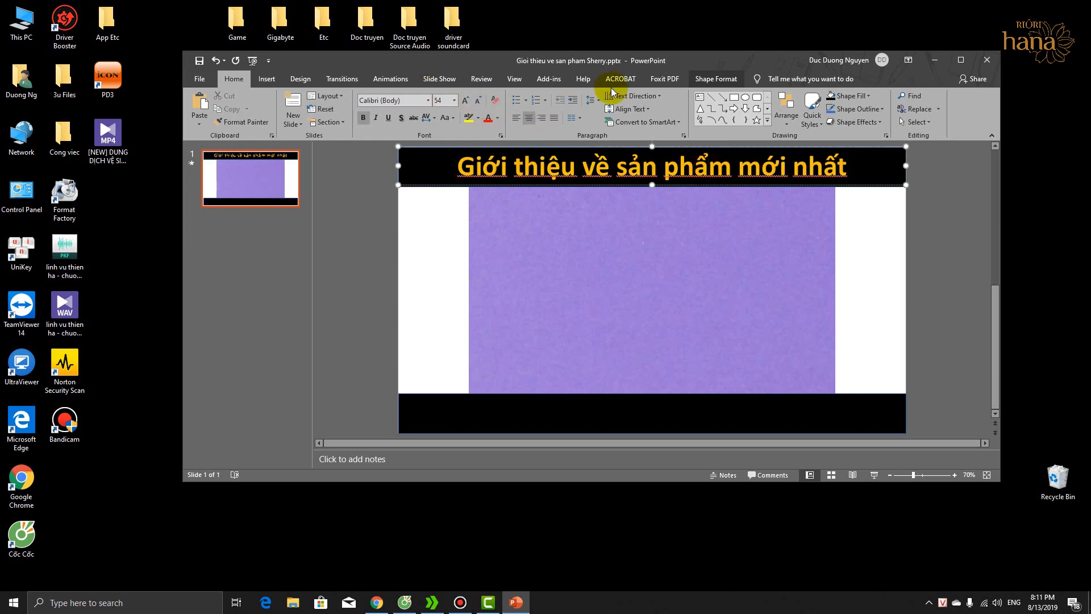
pyautogui.click(267, 78)
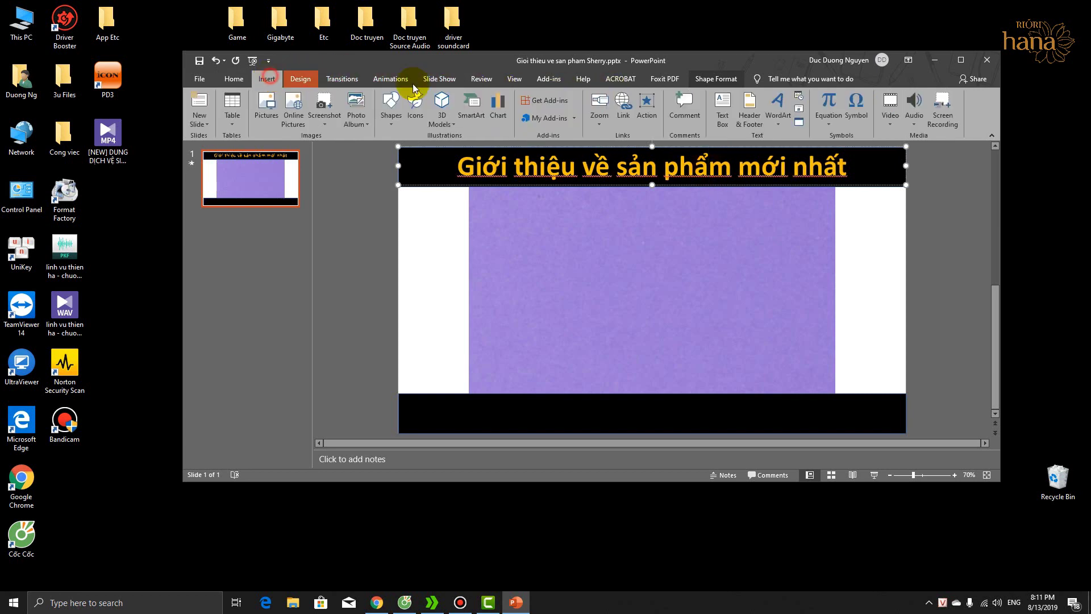
pyautogui.click(788, 122)
pyautogui.click(892, 153)
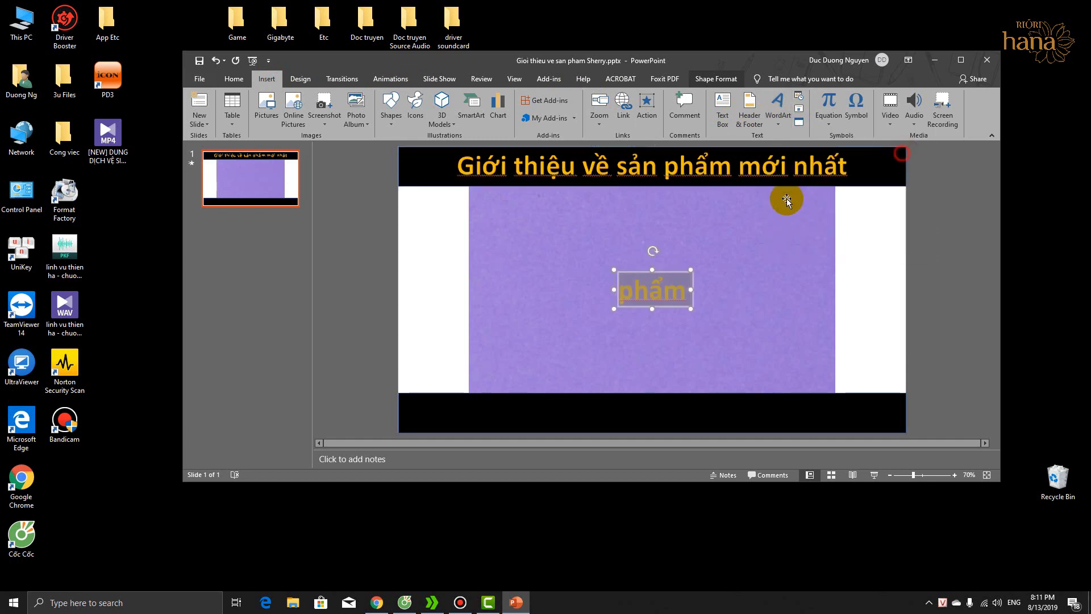
# Move the caption box into the bottom bar and stretch it to the full 13.33" width
pyautogui.moveTo(672, 269); pyautogui.dragTo(665, 396)
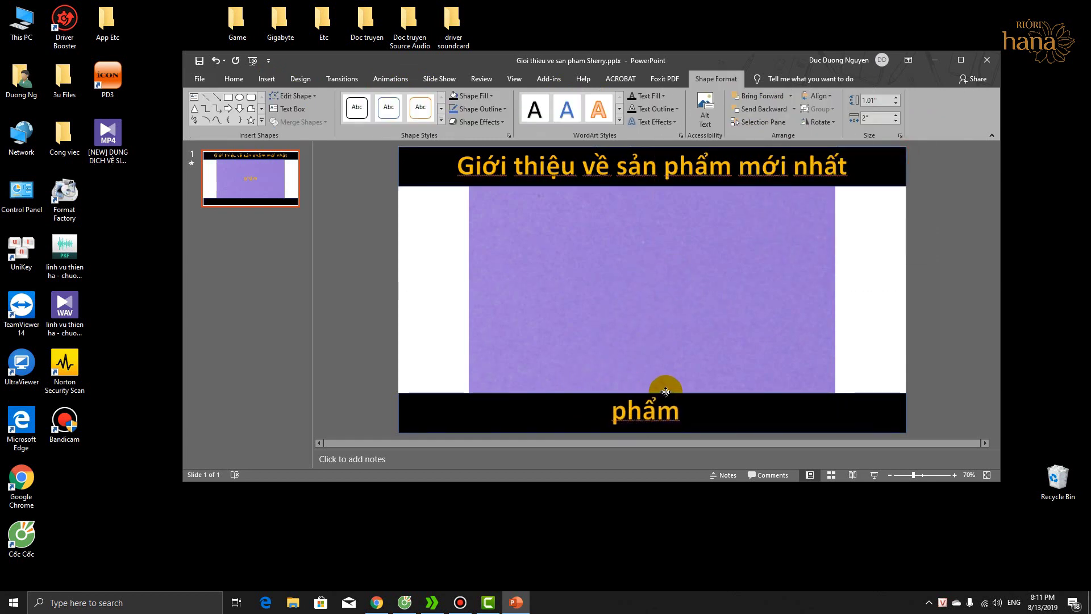
pyautogui.moveTo(665, 395); pyautogui.dragTo(398, 411)
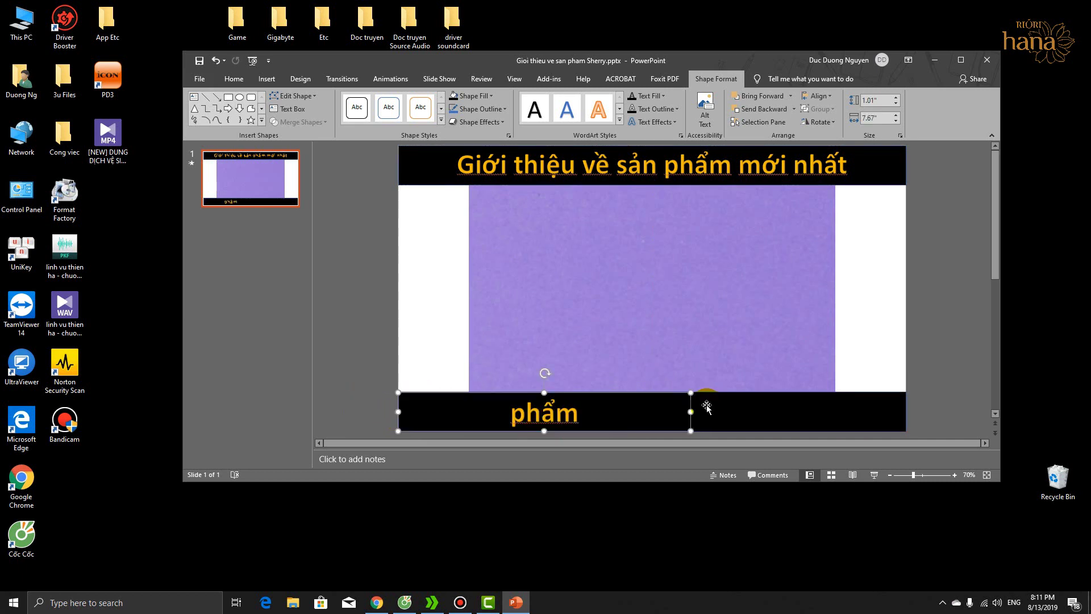
pyautogui.moveTo(690, 412); pyautogui.dragTo(904, 420)
pyautogui.click(683, 418)
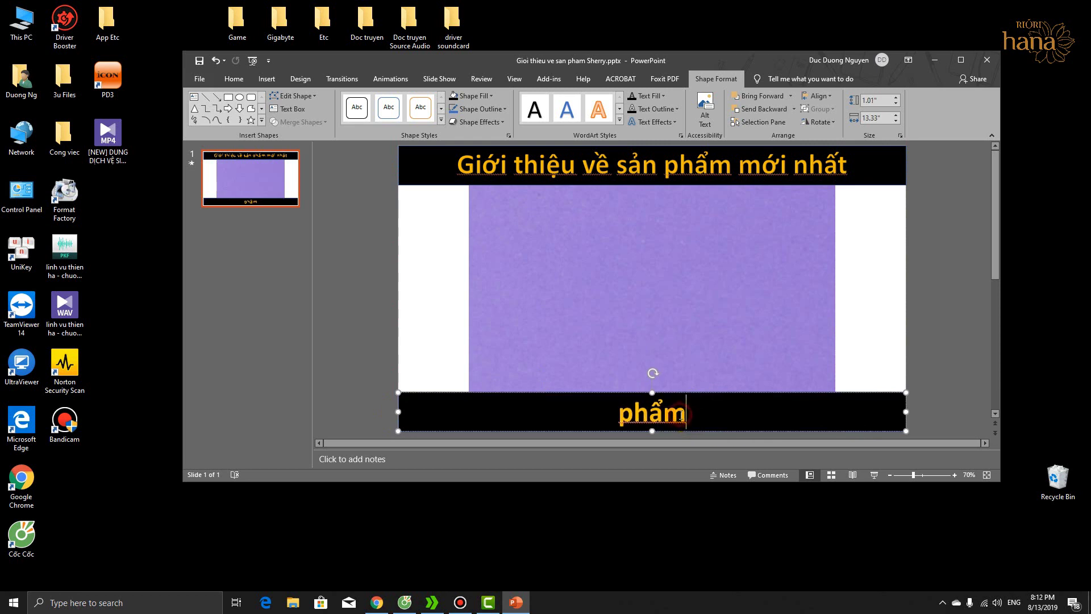
# Replace 'phẩm' in the bottom bar with 'Dung dịch vệ sinh phụ nữ hot nhất 2019'
pyautogui.moveTo(683, 415); pyautogui.dragTo(585, 402)
pyautogui.write('Du')
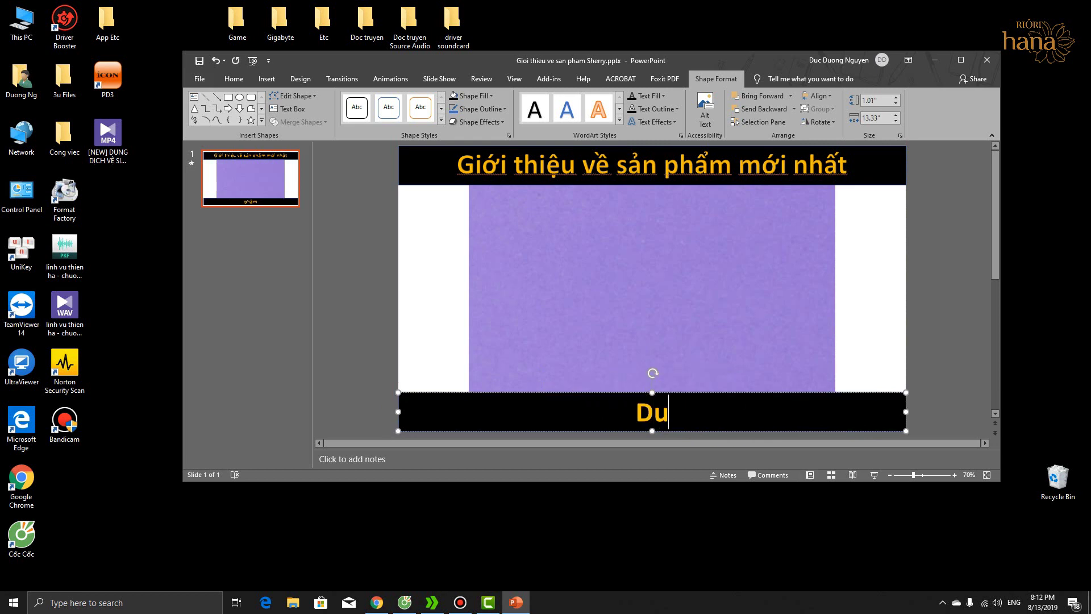
pyautogui.write('ng dịch vê')
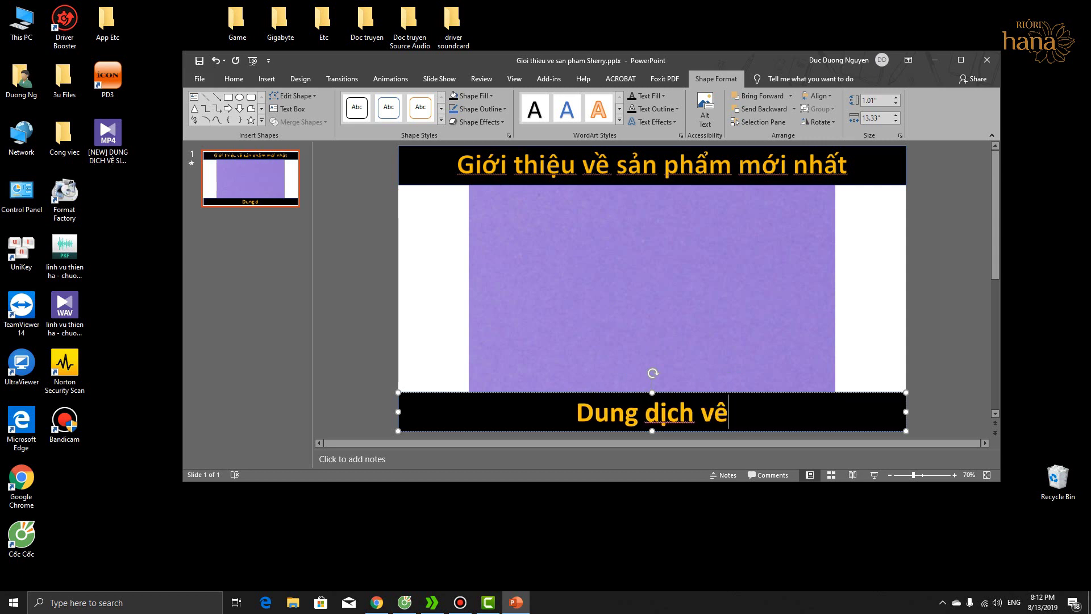
pyautogui.write('j')
pyautogui.write(' sin')
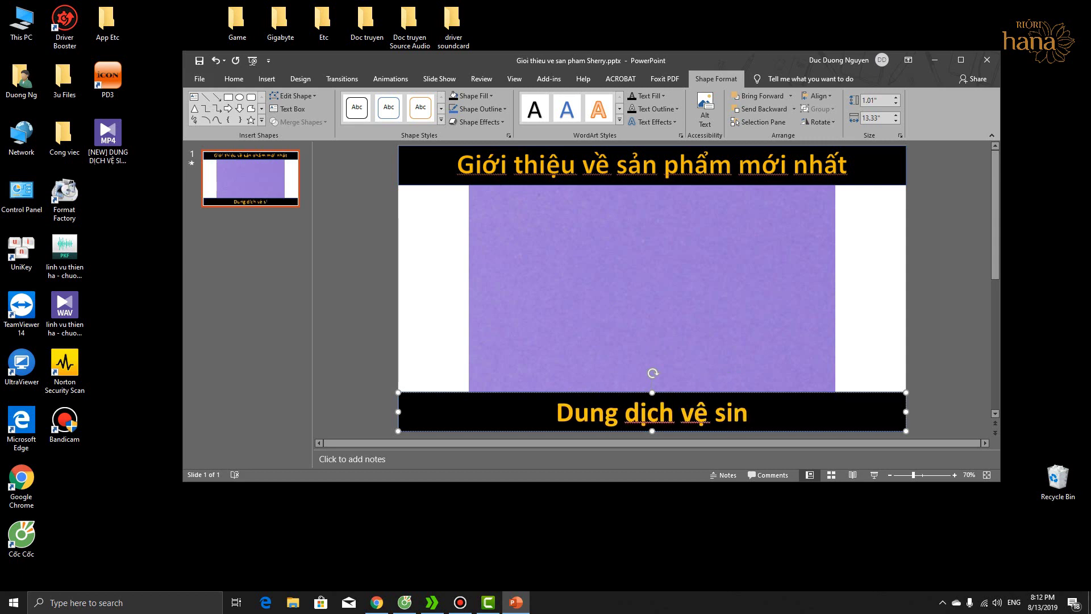
pyautogui.write('h phuj nu')
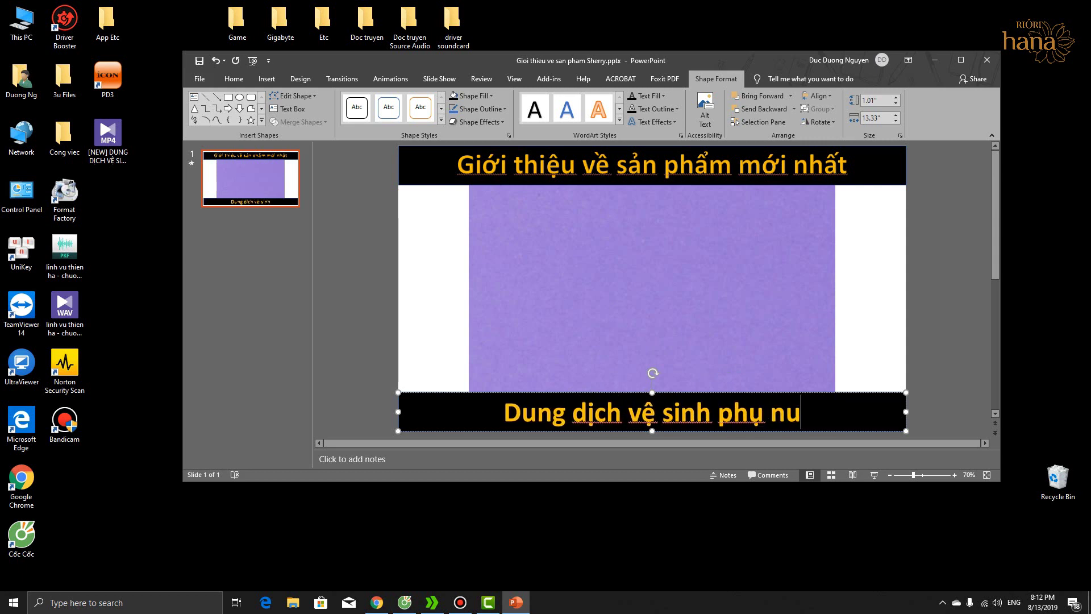
pyautogui.write('wx')
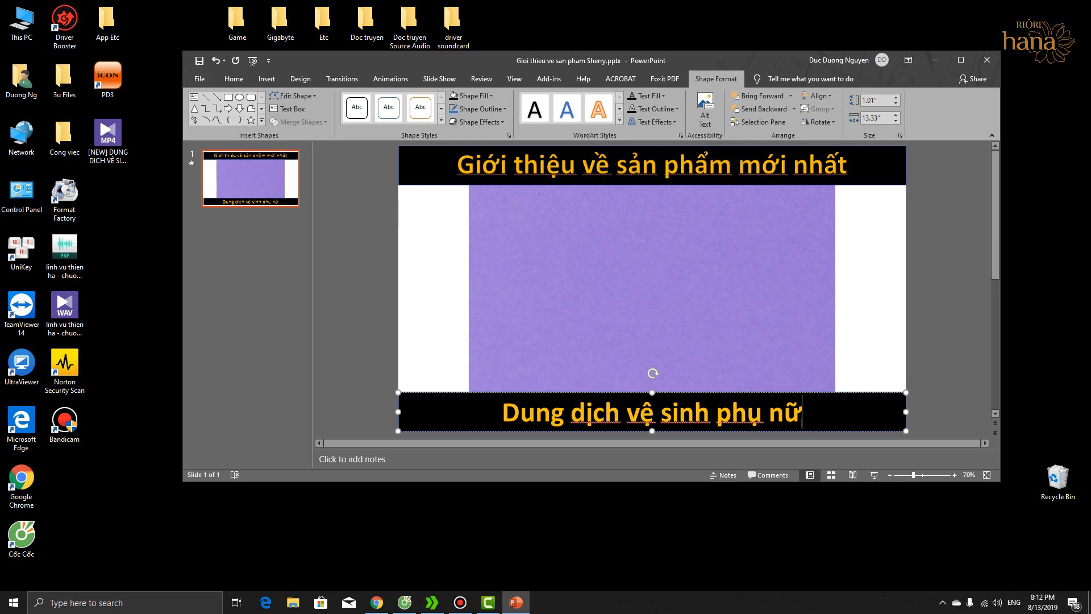
pyautogui.write(' hot nhatas')
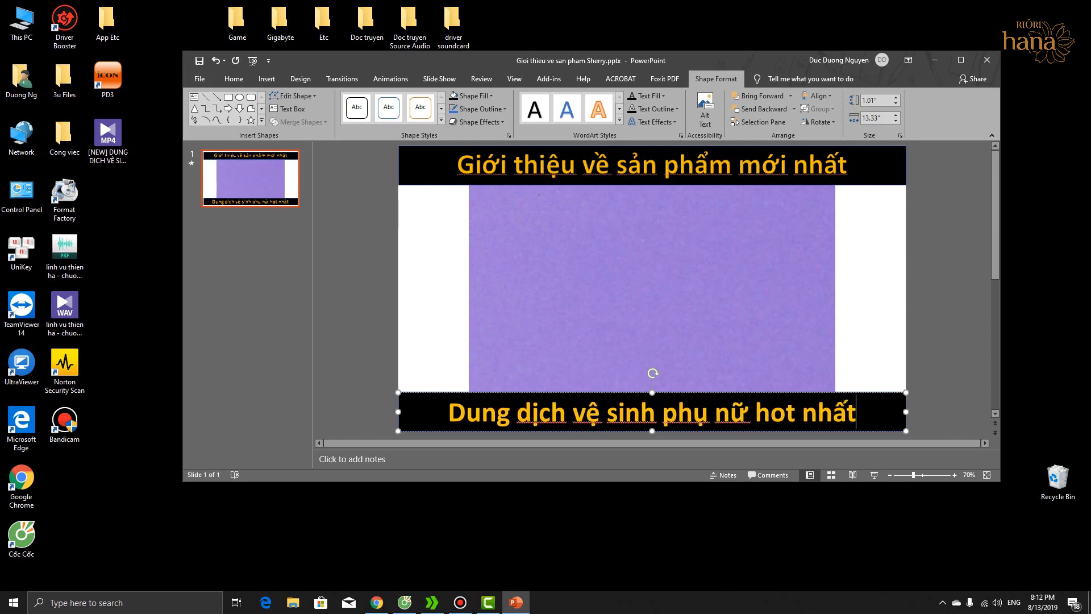
pyautogui.write(' 2019')
pyautogui.click(586, 373)
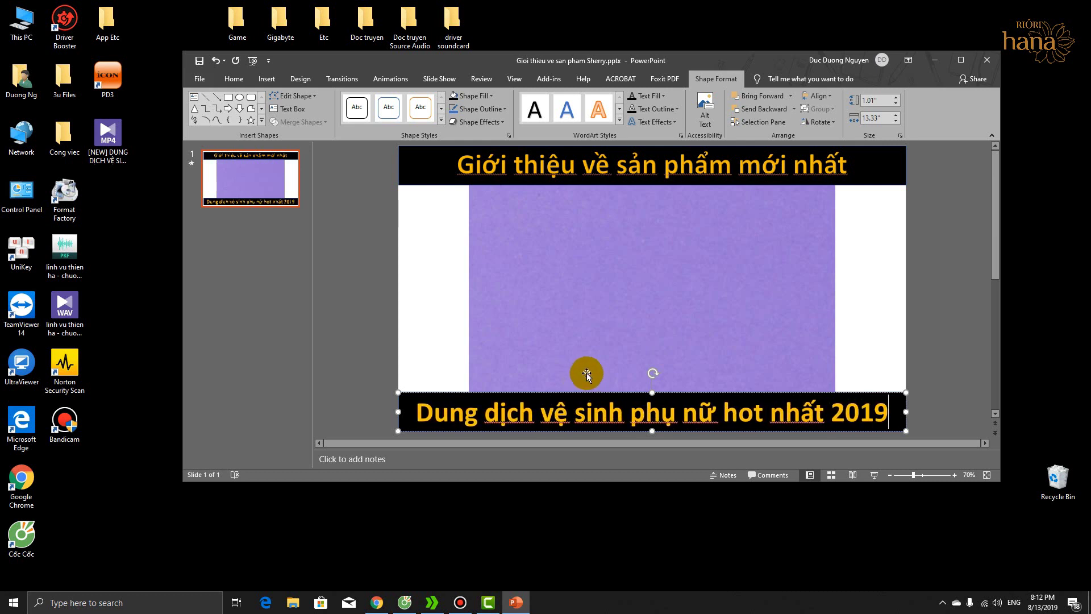
# Swap 'nhất' at the end of the top title for 'từ RIORI'
pyautogui.click(828, 189)
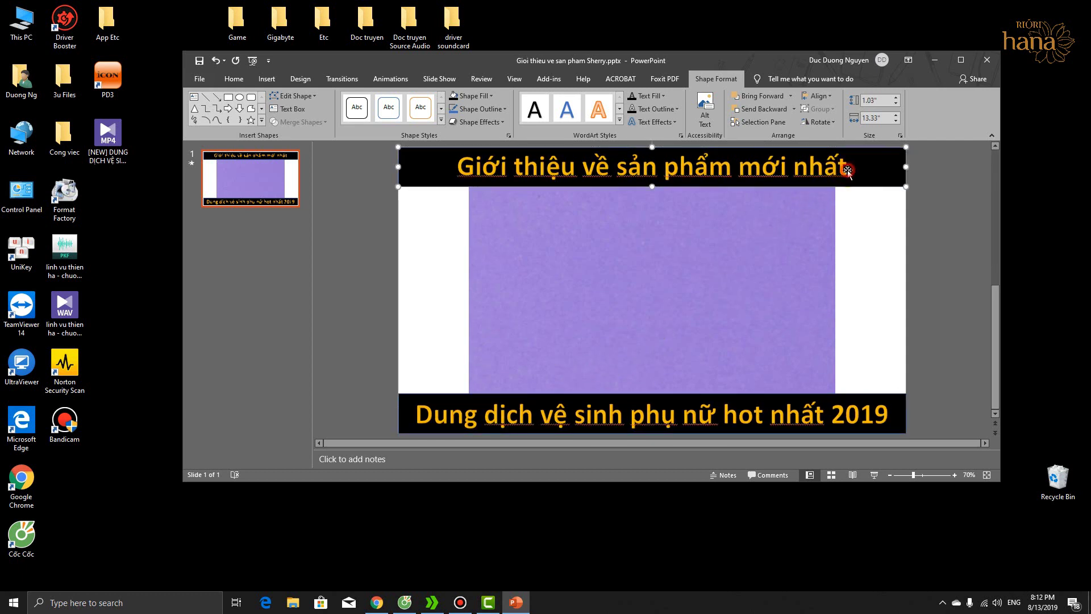
pyautogui.press('BackSpace')
pyautogui.press('BackSpace')
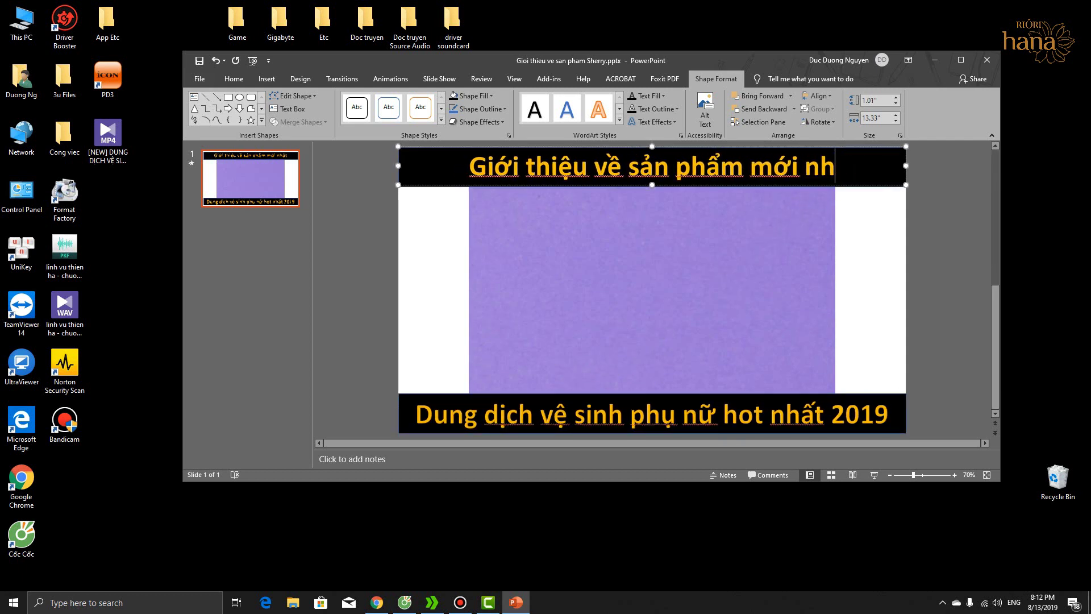
pyautogui.press('BackSpace')
pyautogui.press('BackSpace')
pyautogui.press('BackSpace')
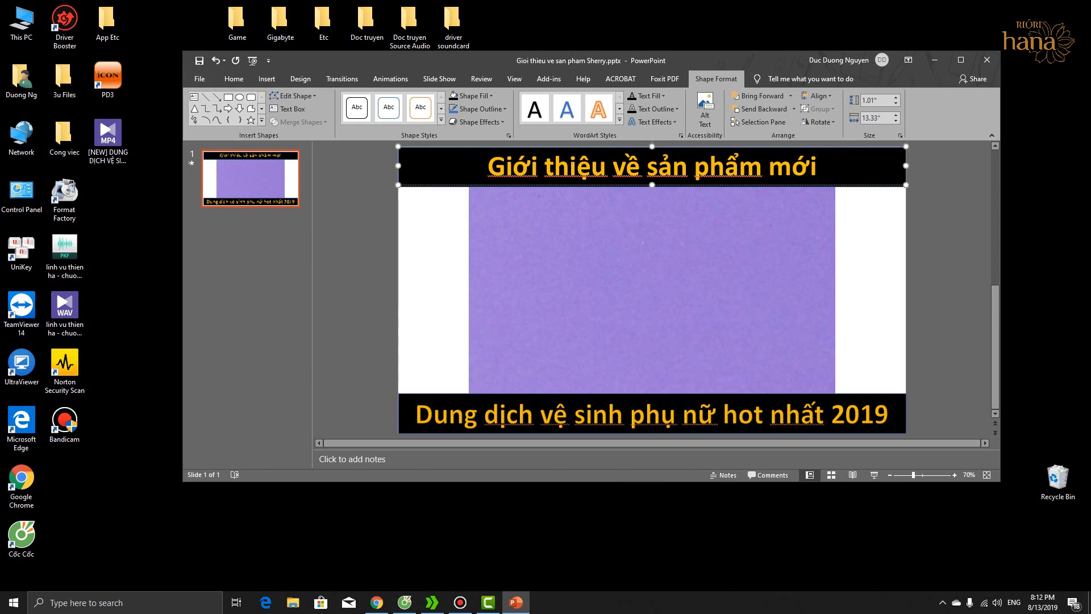
pyautogui.write('từ RIOR')
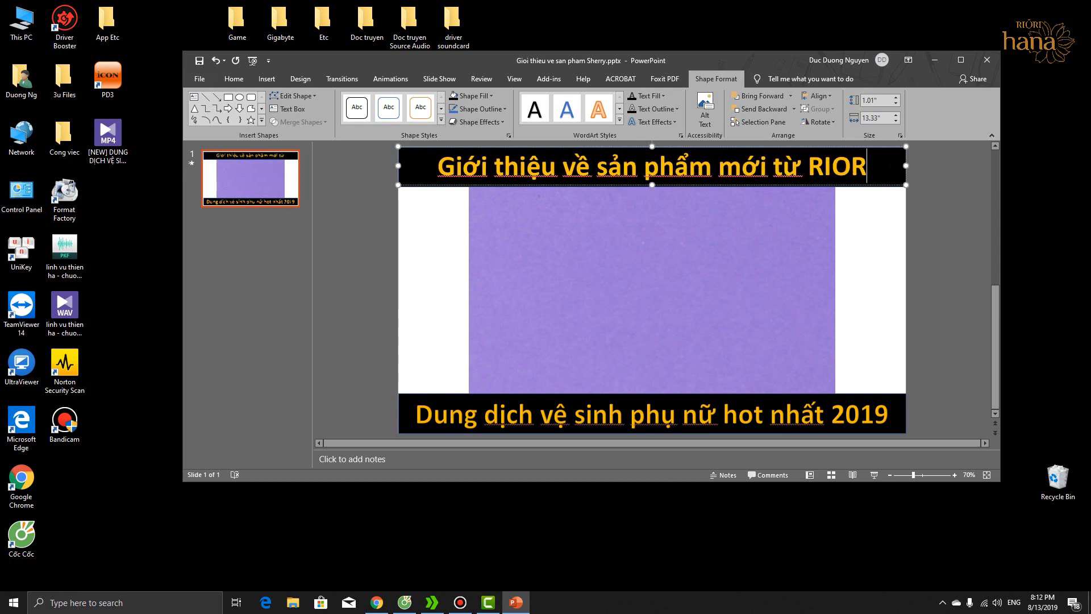
pyautogui.write('I')
pyautogui.press('Menu')
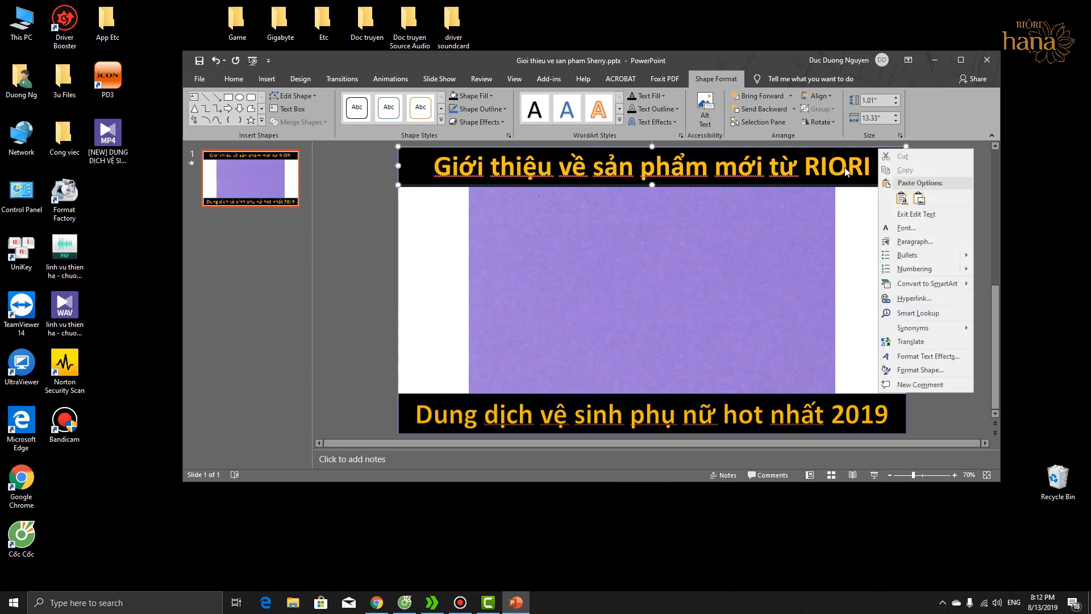
pyautogui.click(811, 228)
pyautogui.click(616, 315)
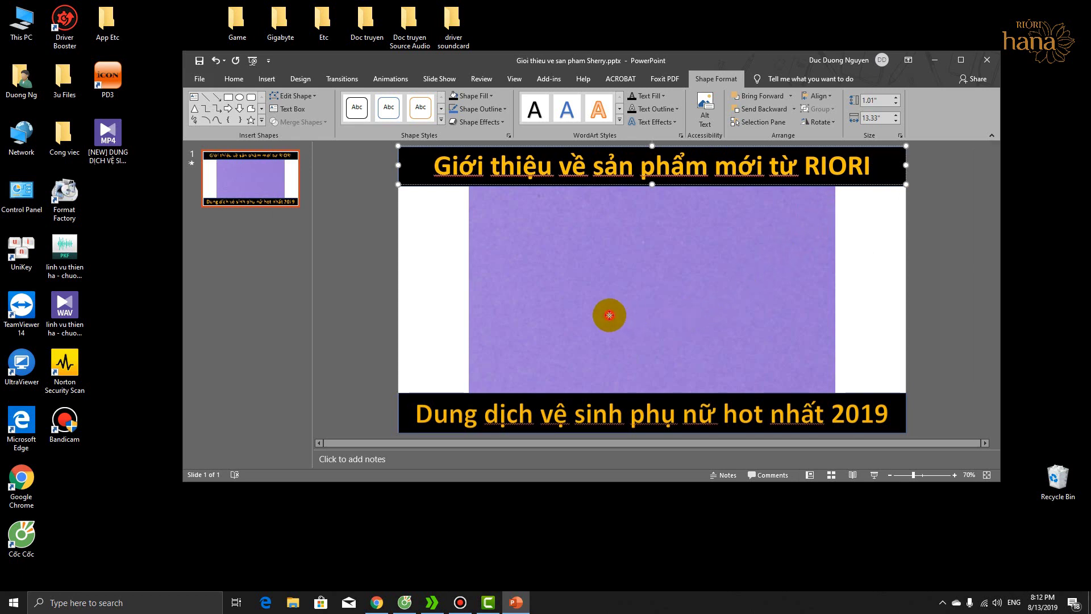
pyautogui.click(424, 308)
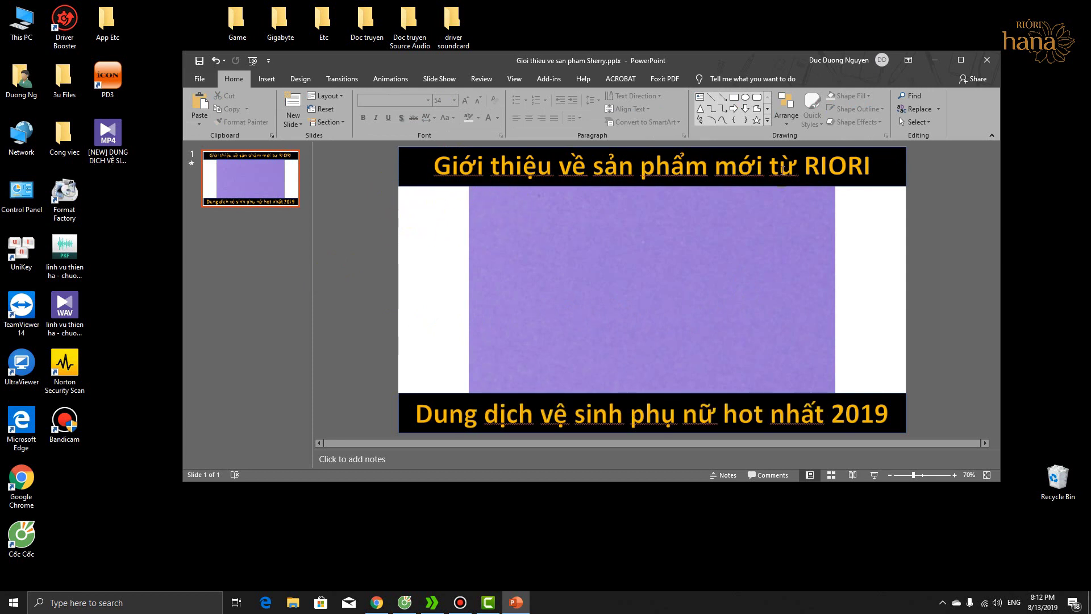
pyautogui.moveTo(652, 290)
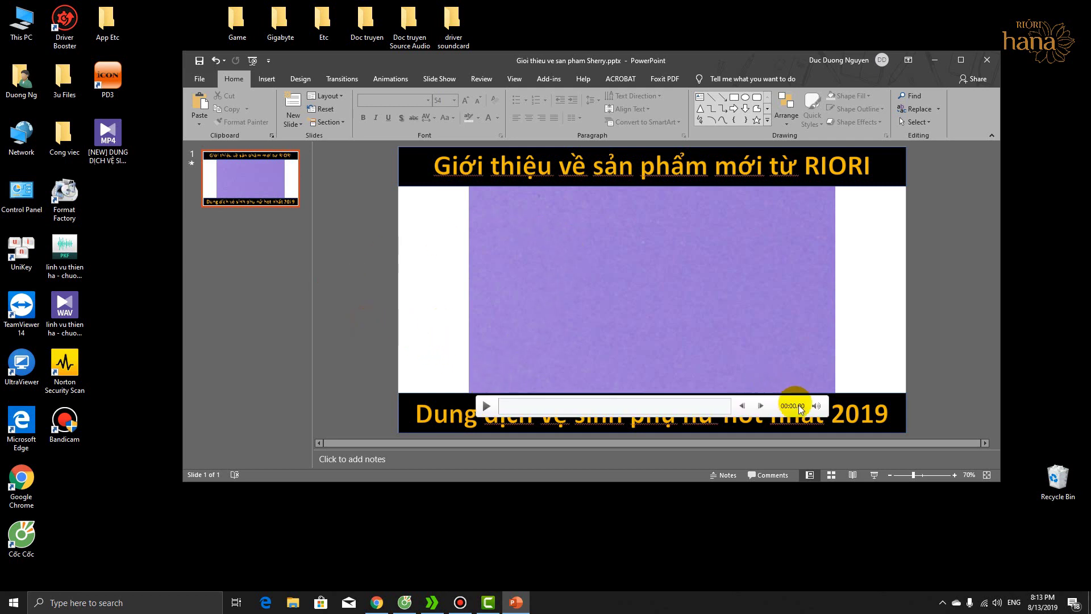
pyautogui.click(874, 474)
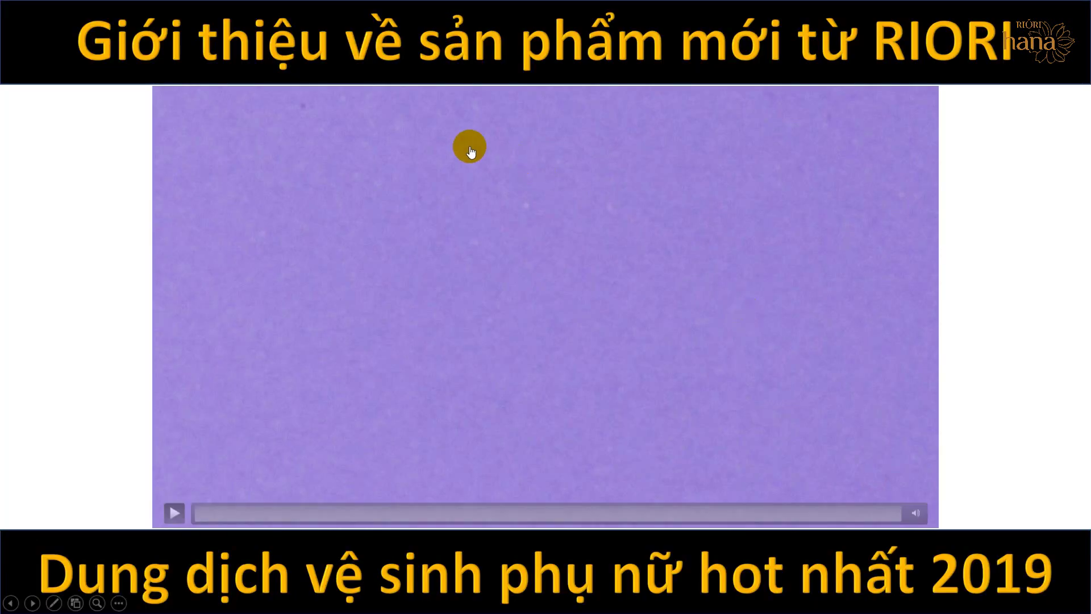
pyautogui.click(173, 513)
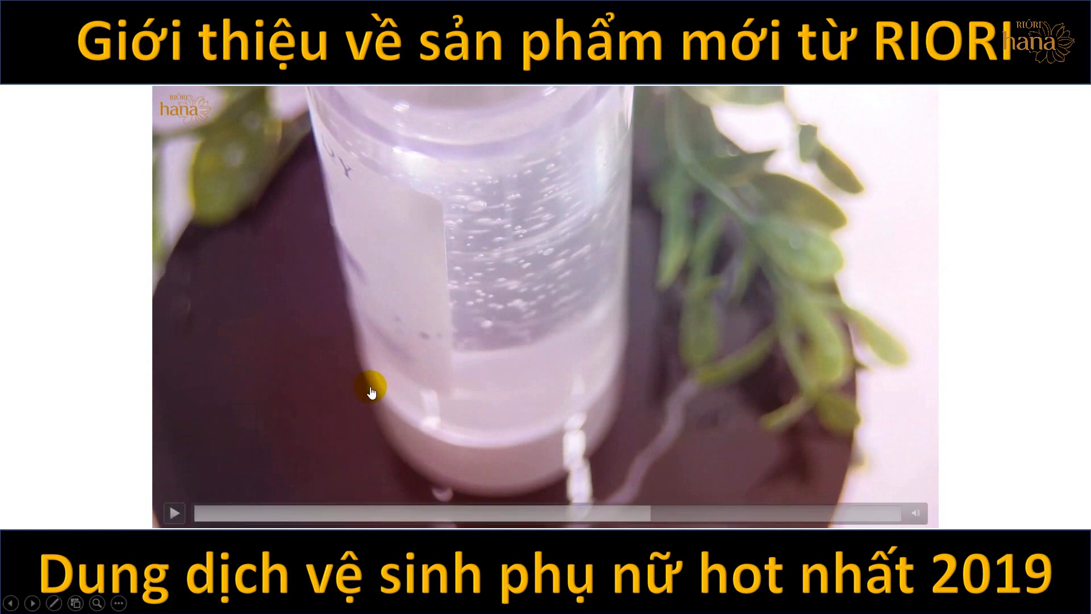
pyautogui.press('Escape')
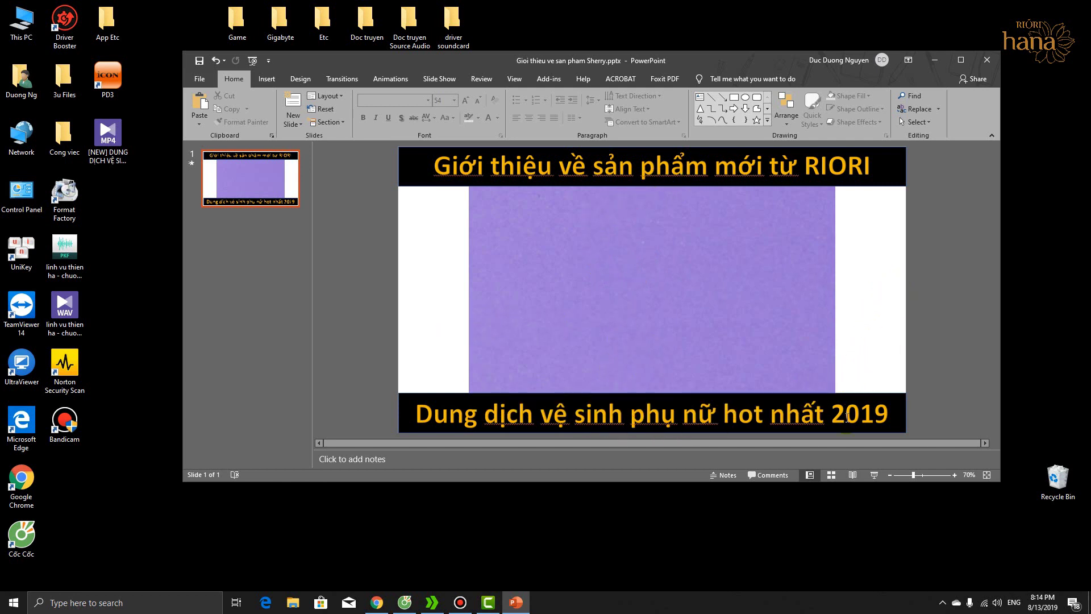
# Retype the top title as a RIORI product line ending with the dealer's name
pyautogui.click(835, 173)
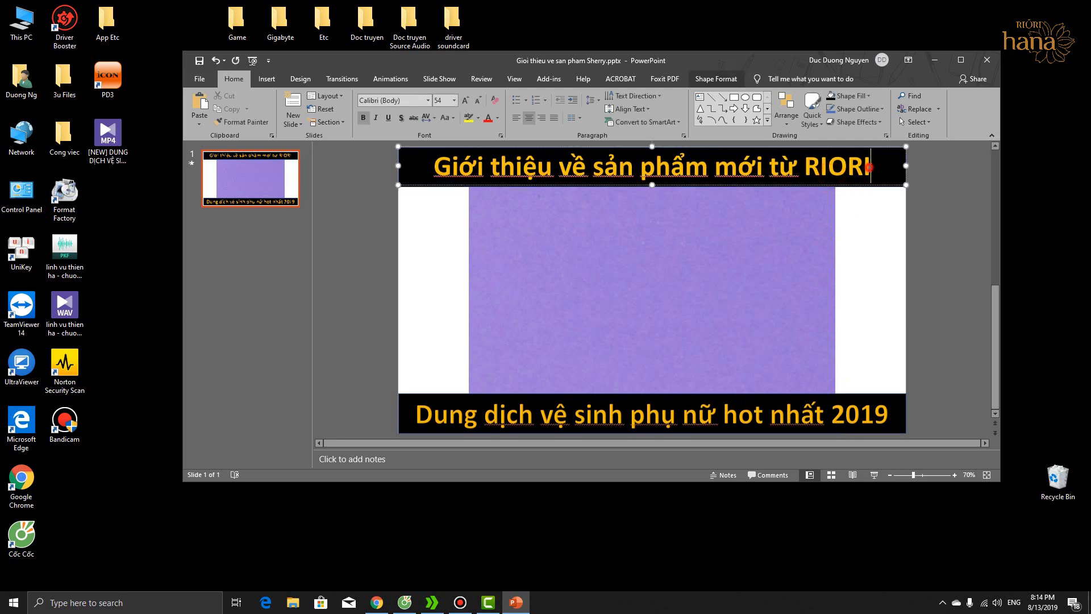
pyautogui.moveTo(872, 166); pyautogui.dragTo(420, 168)
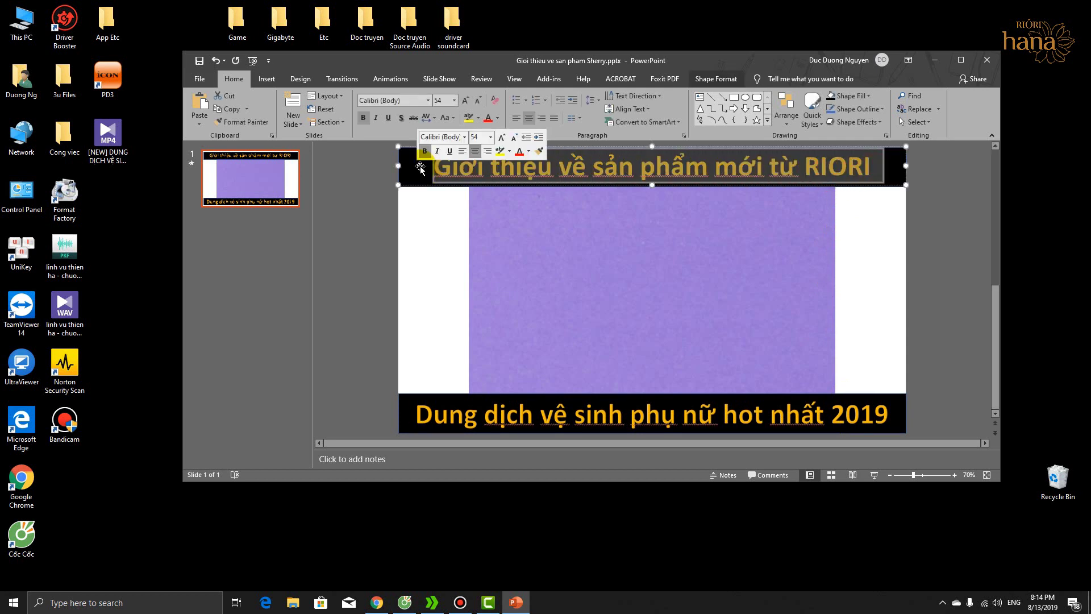
pyautogui.write('Sanr')
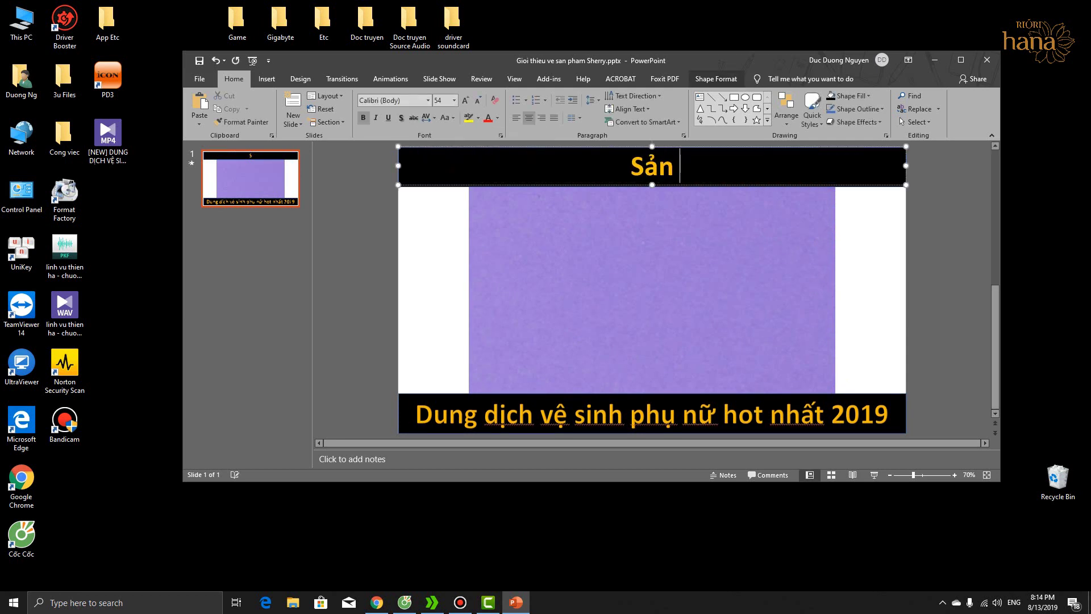
pyautogui.write(' phaarm moi')
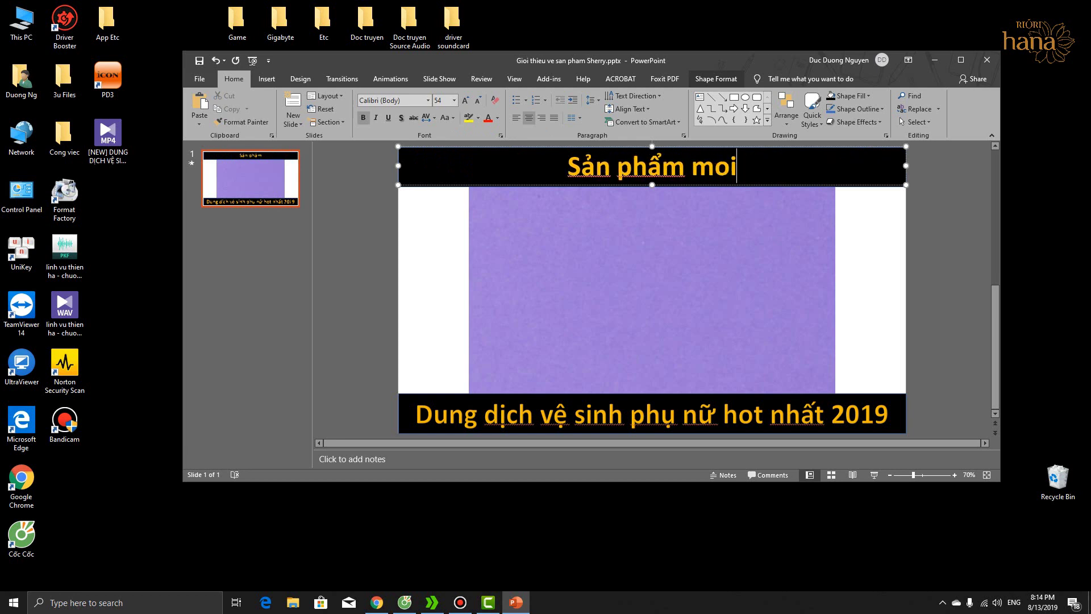
pyautogui.write('ws tuwf ')
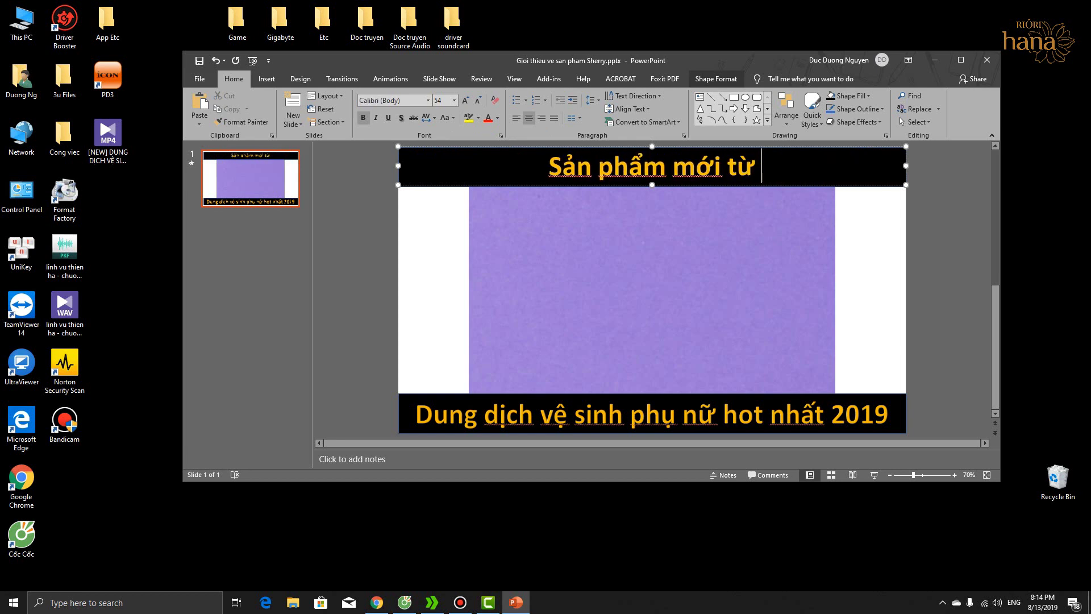
pyautogui.write('TR')
pyautogui.press('BackSpace')
pyautogui.press('BackSpace')
pyautogui.hotkey('shift', 'F10')
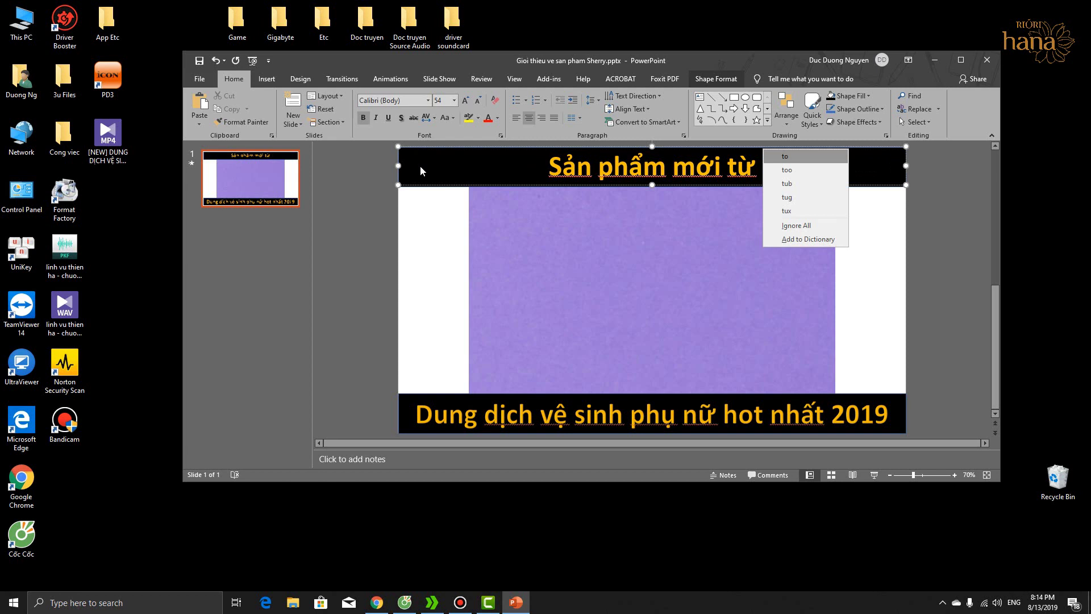
pyautogui.press('Escape')
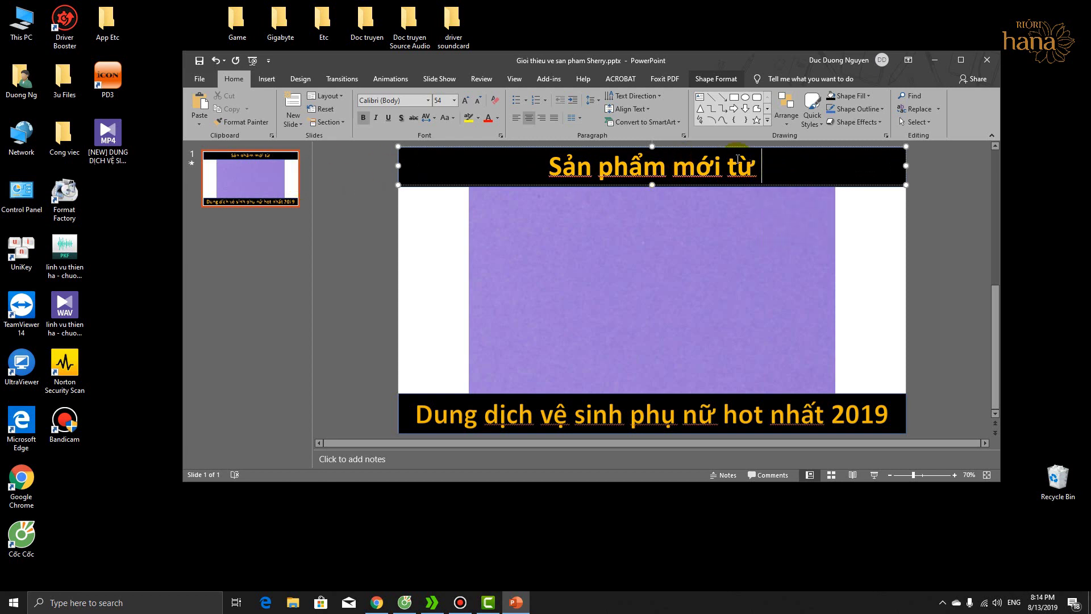
pyautogui.write('RIORI - ')
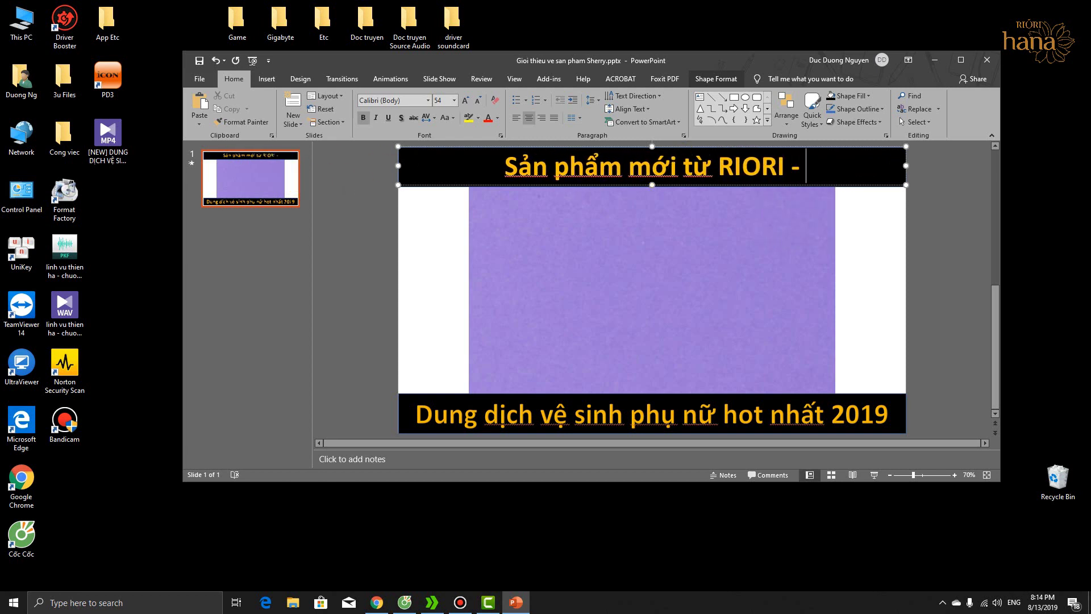
pyautogui.write('Đai ')
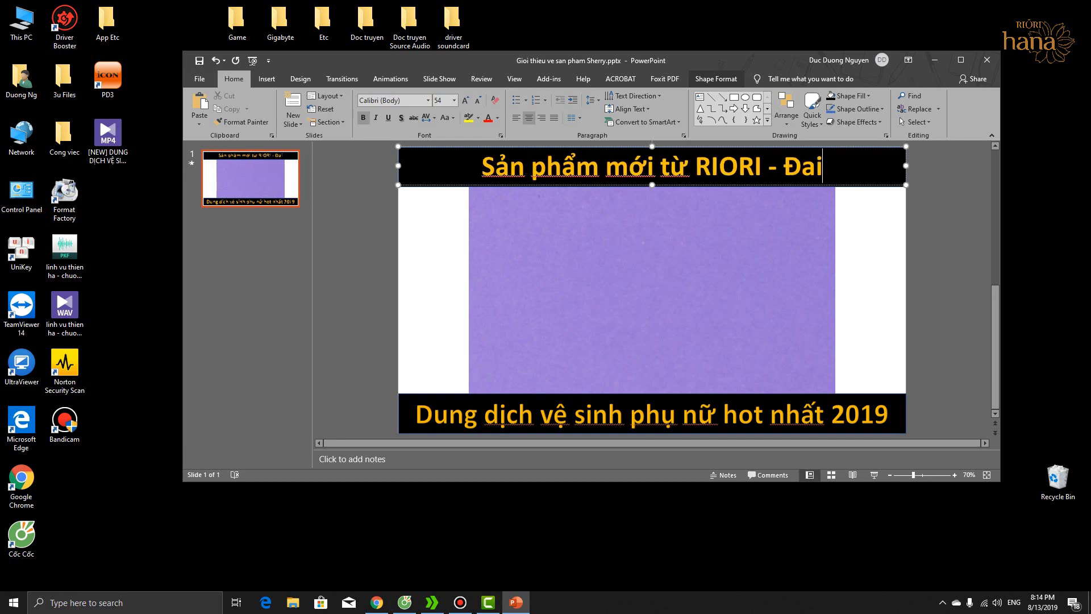
pyautogui.write('lý')
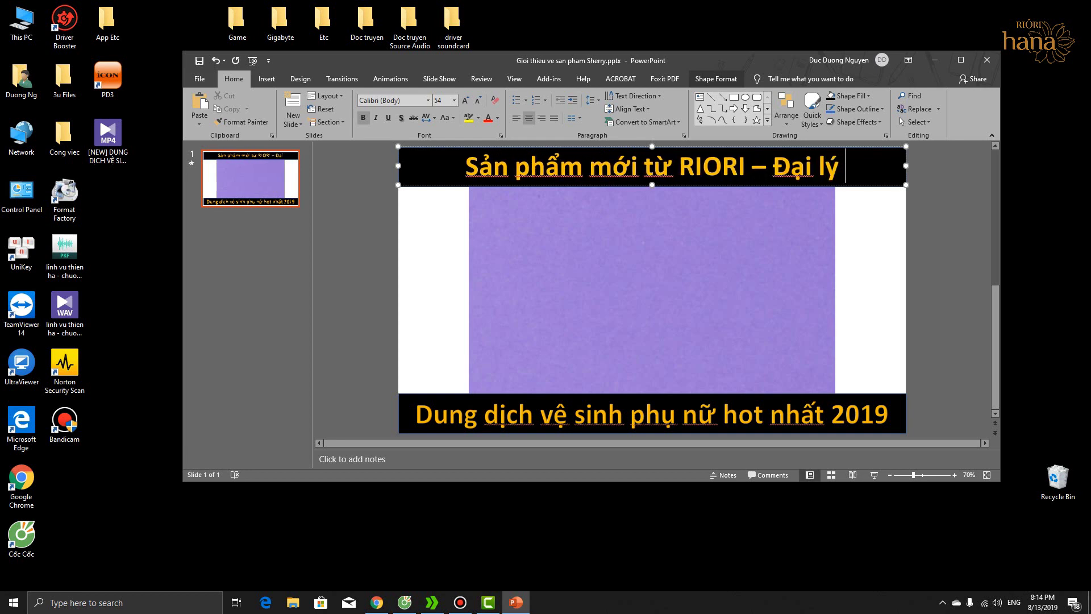
pyautogui.write(' Hoài t')
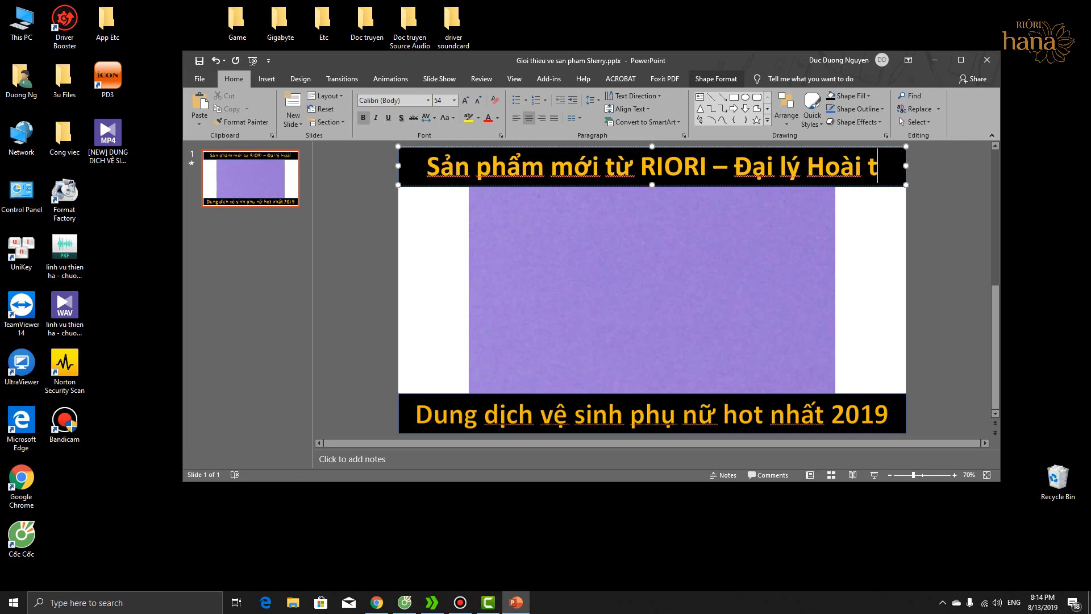
pyautogui.write('hu')
pyautogui.press('BackSpace')
pyautogui.press('BackSpace')
pyautogui.press('BackSpace')
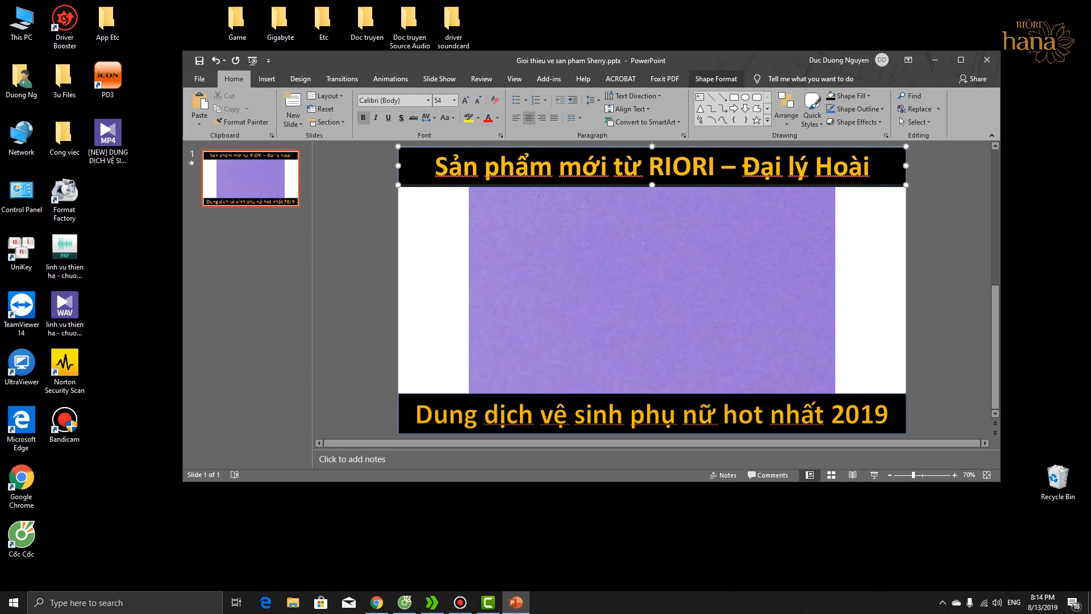
pyautogui.write(' Thu')
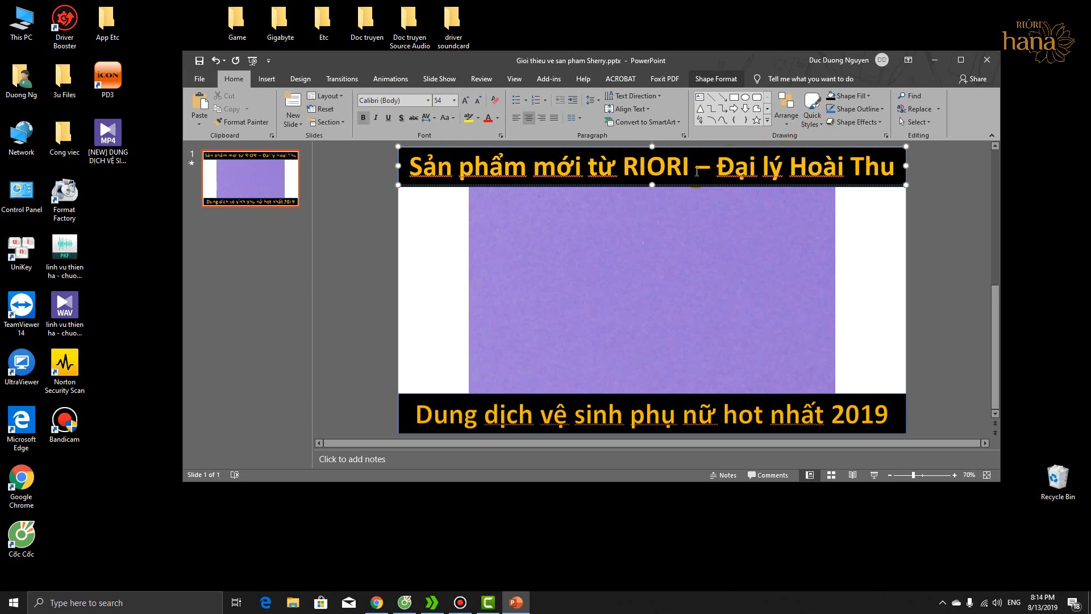
# Replace the title with the dealer's name, the contact phone number and RIORI
pyautogui.moveTo(892, 168); pyautogui.dragTo(353, 165)
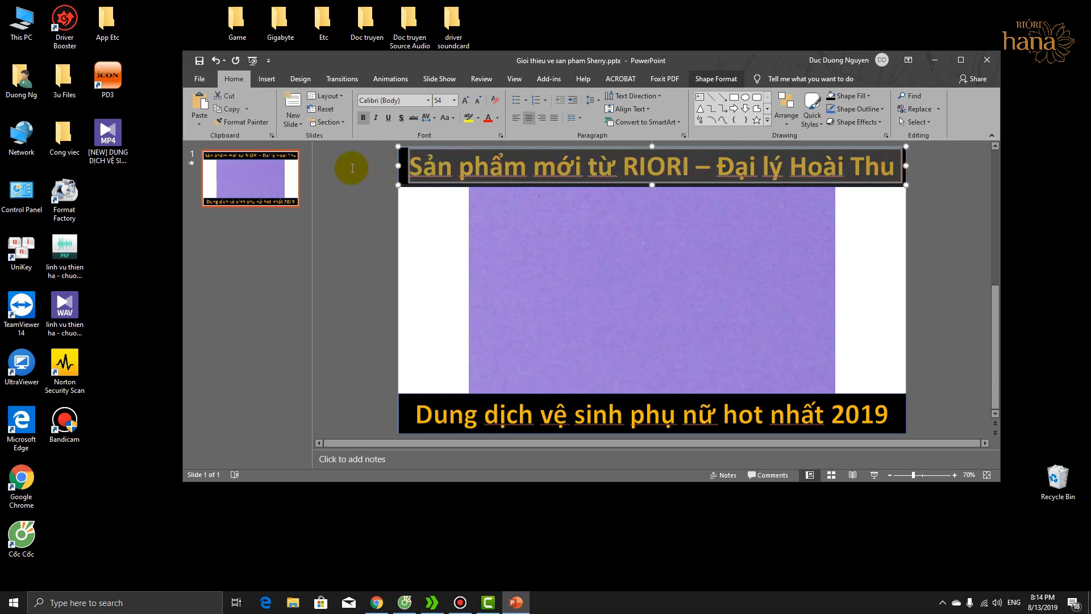
pyautogui.write('Đại lý')
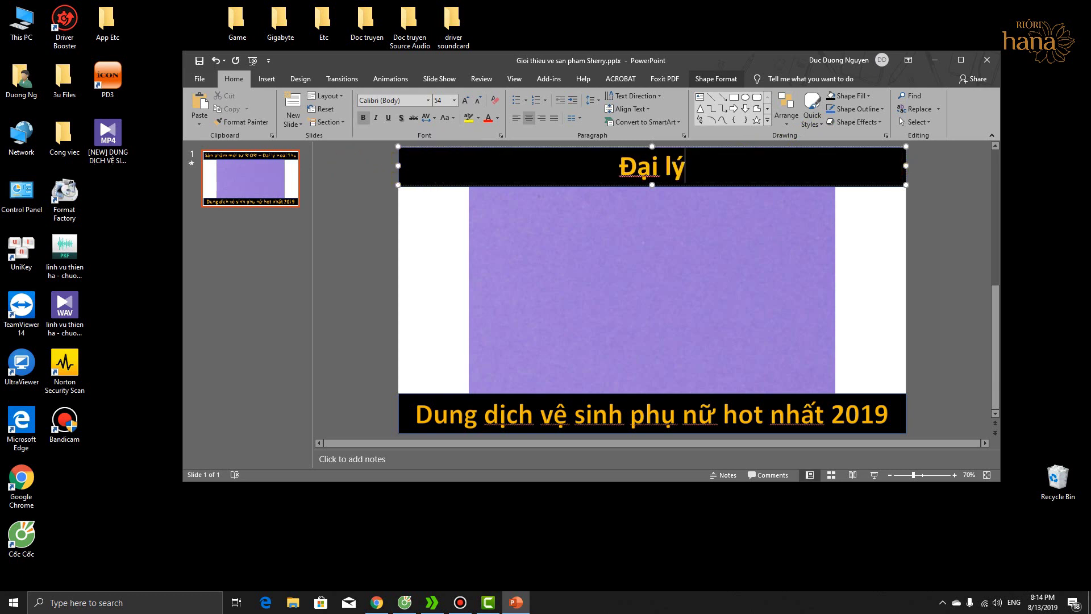
pyautogui.write(' Hoài')
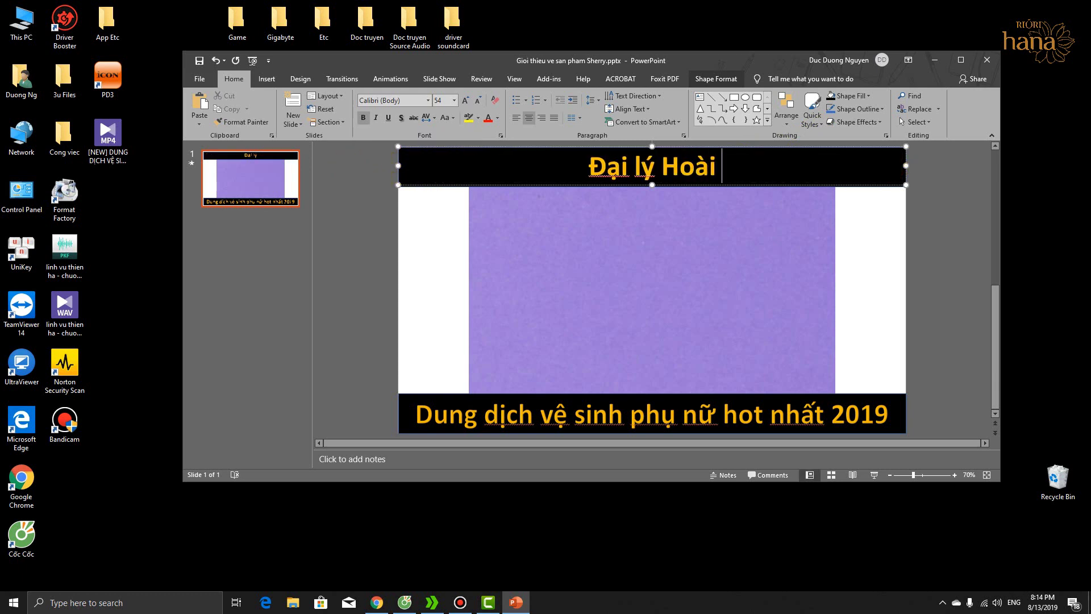
pyautogui.write(' Thu -')
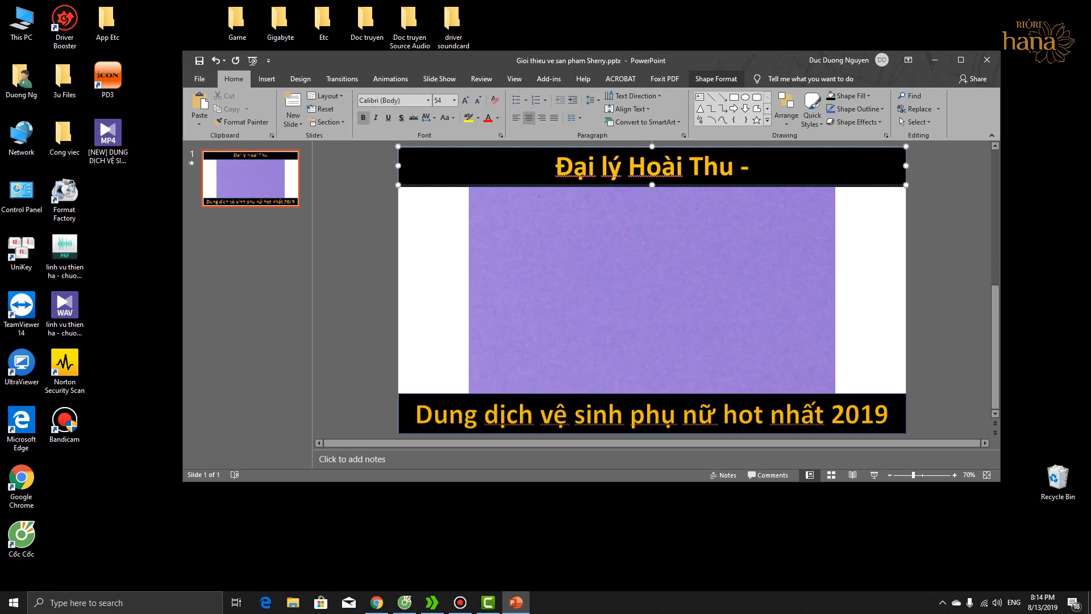
pyautogui.write(' 091')
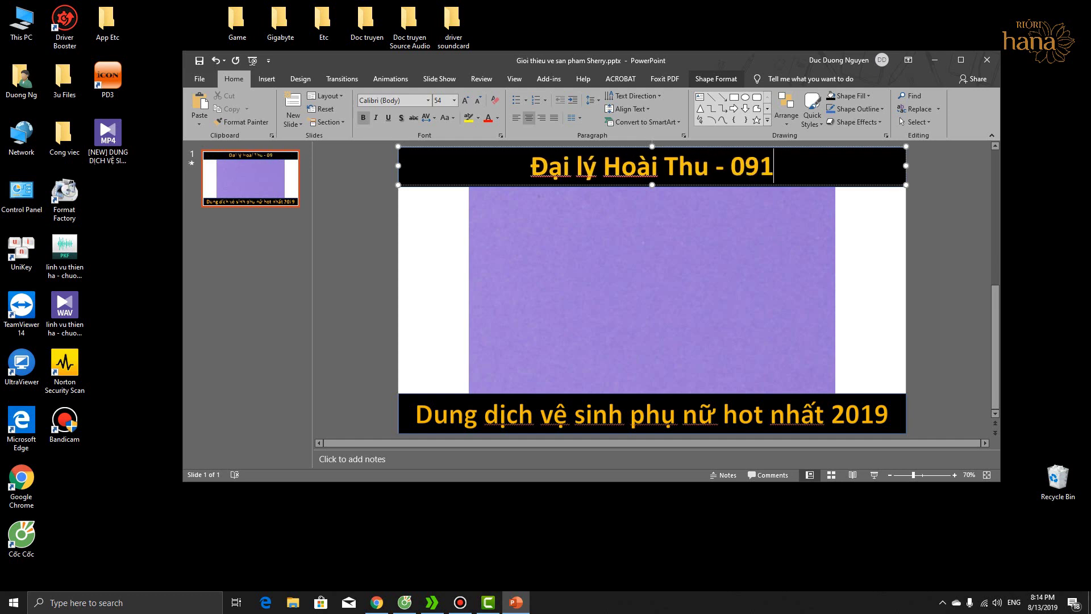
pyautogui.write('2 345 ')
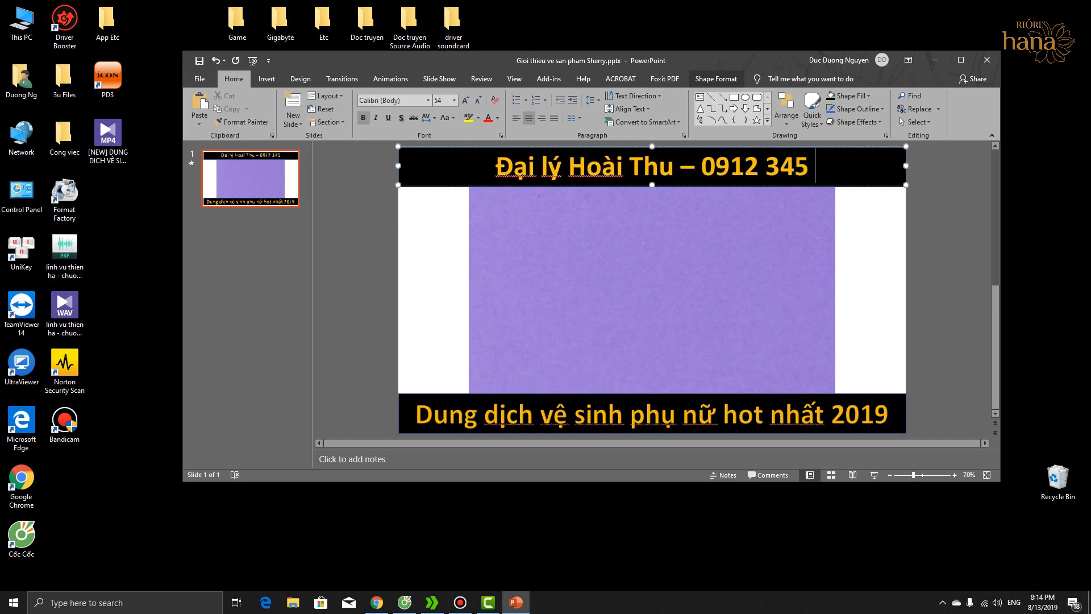
pyautogui.write('678')
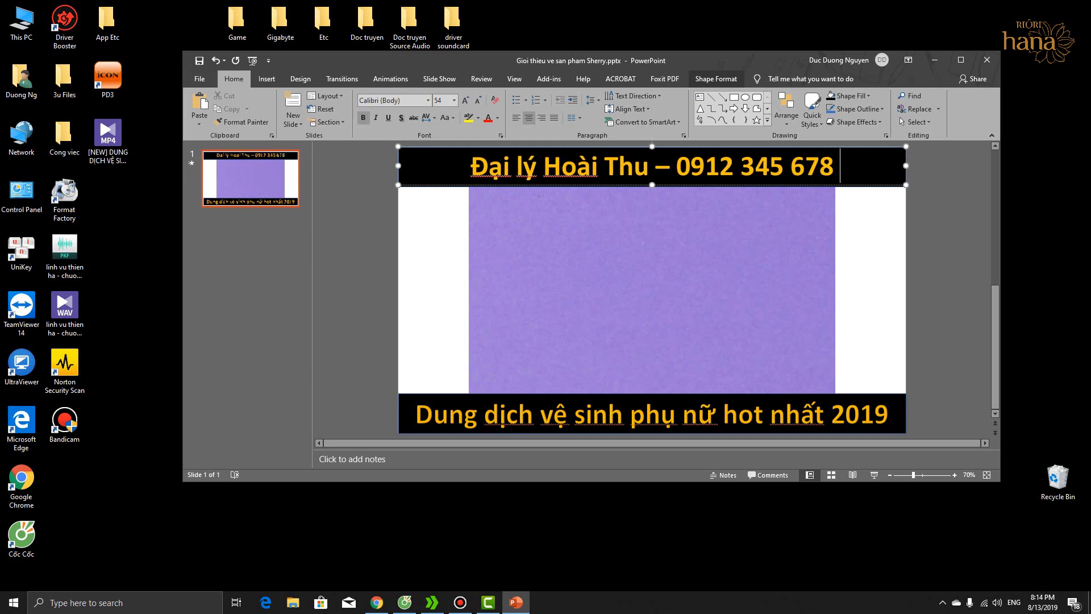
pyautogui.write('- RIR')
pyautogui.press('BackSpace')
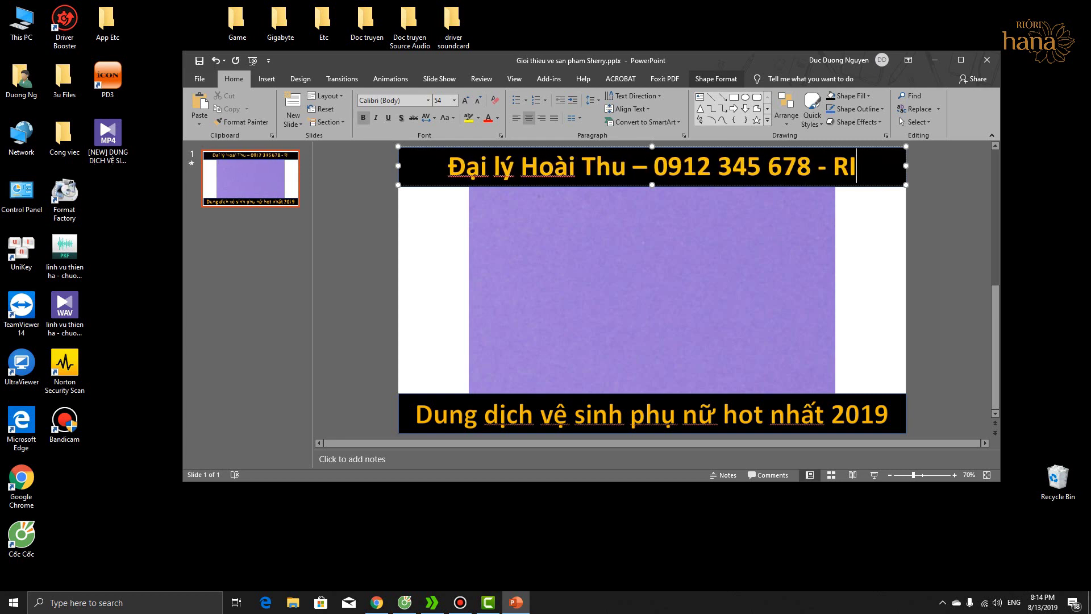
pyautogui.write('ORI VI')
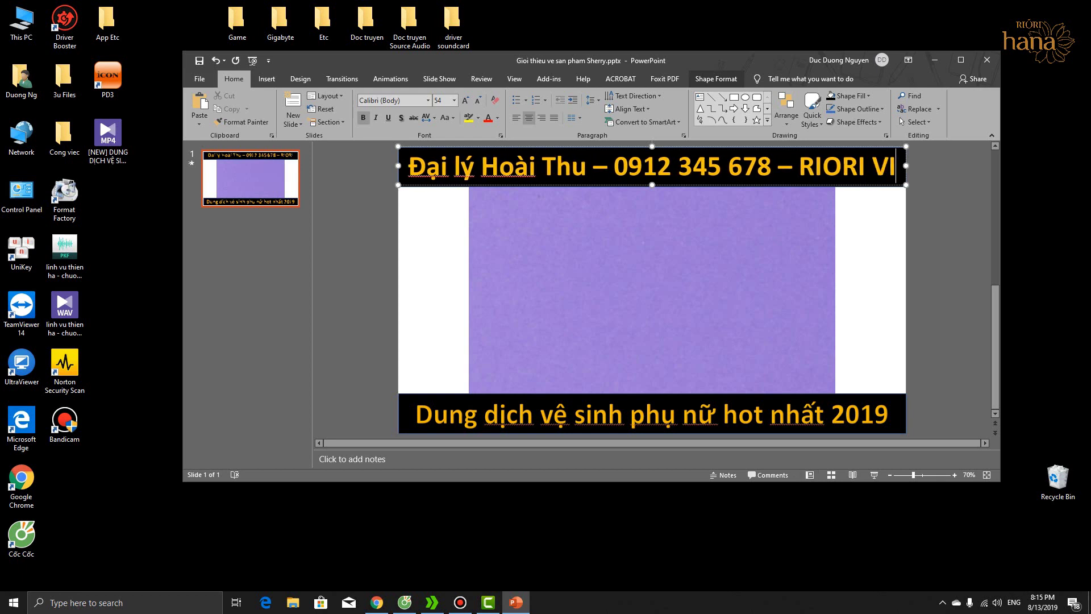
pyautogui.write('ET')
pyautogui.press('BackSpace')
pyautogui.press('BackSpace')
pyautogui.press('BackSpace')
pyautogui.press('BackSpace')
pyautogui.press('BackSpace')
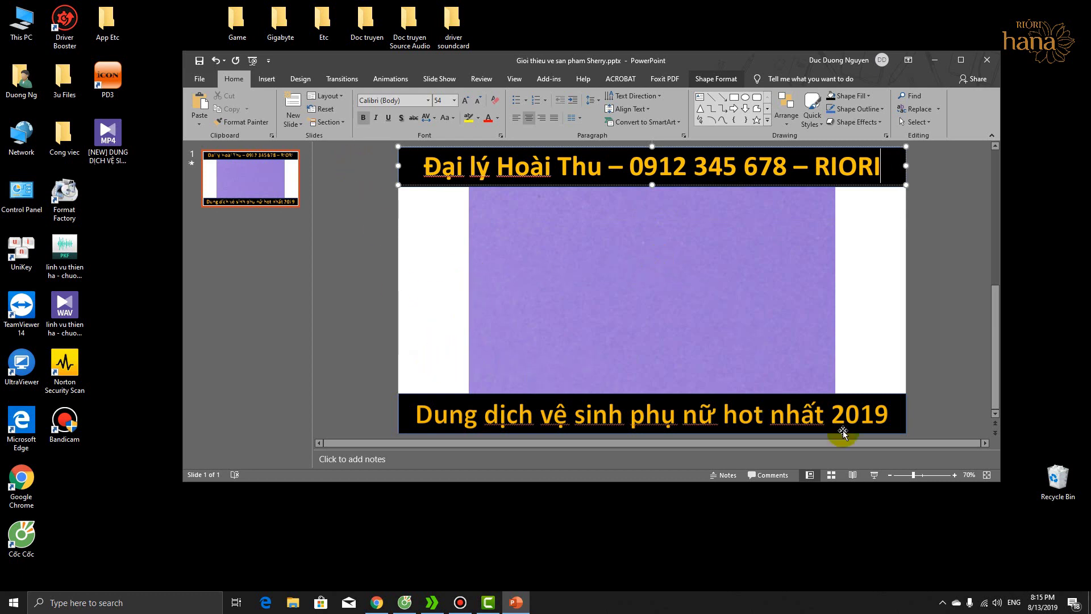
# Preview the slide full-screen in Slide Show, then reselect the title box
pyautogui.click(873, 479)
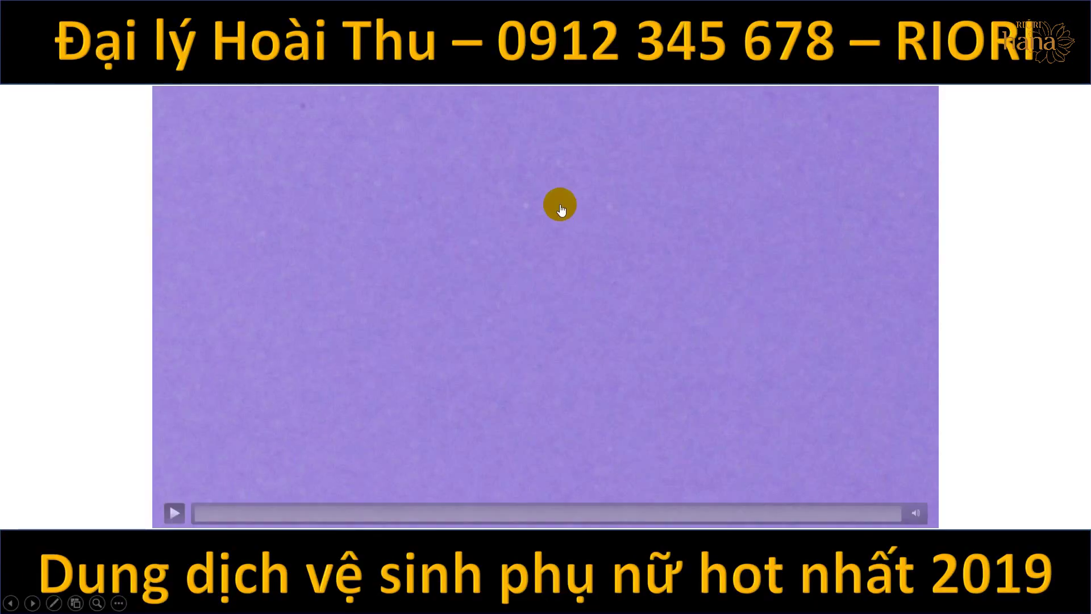
pyautogui.press('Escape')
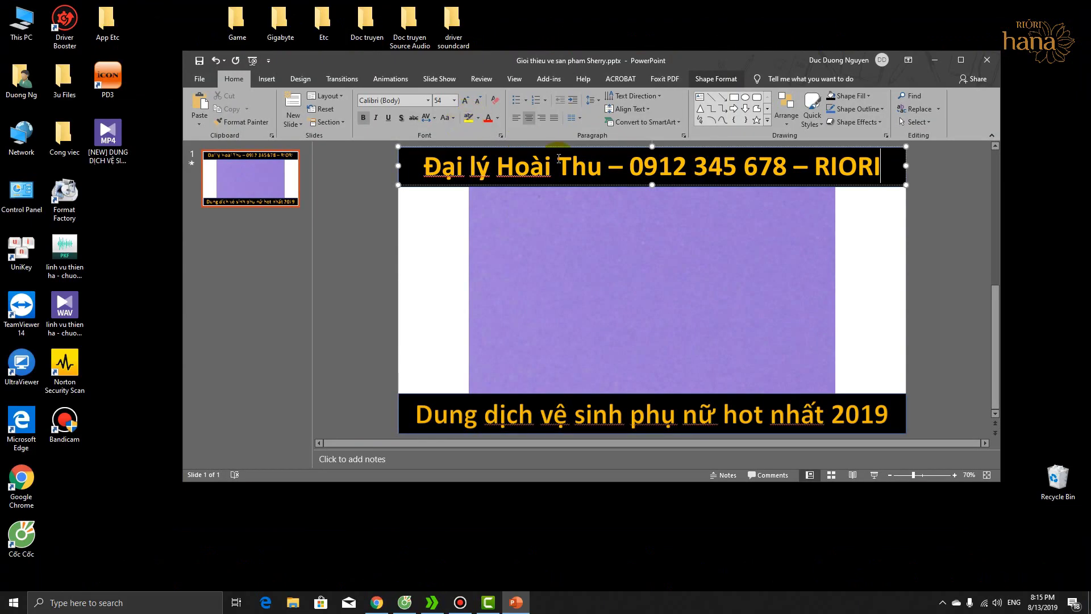
pyautogui.click(605, 184)
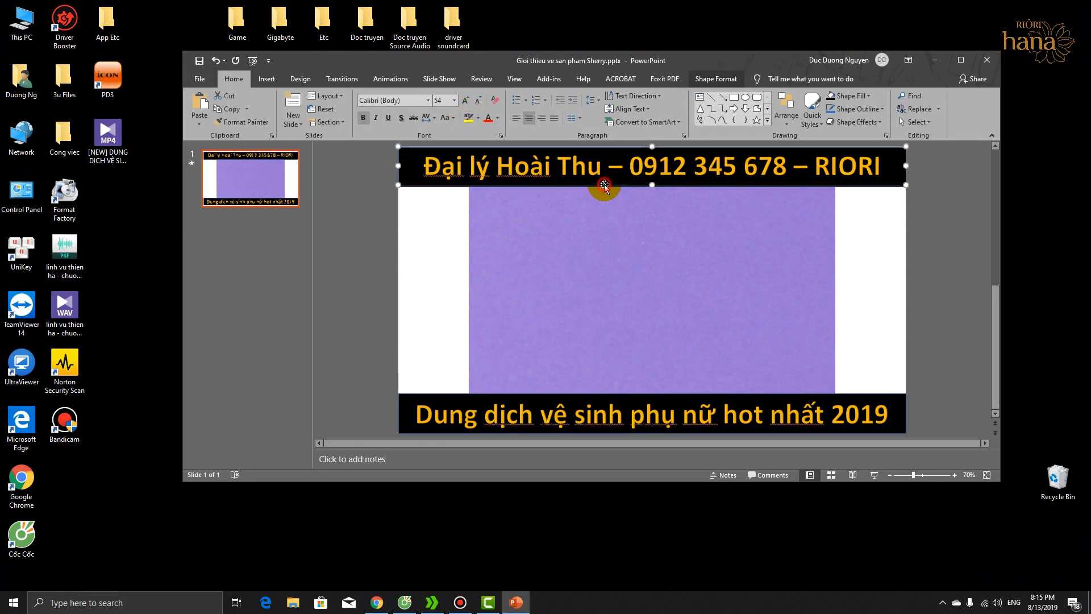
pyautogui.click(608, 182)
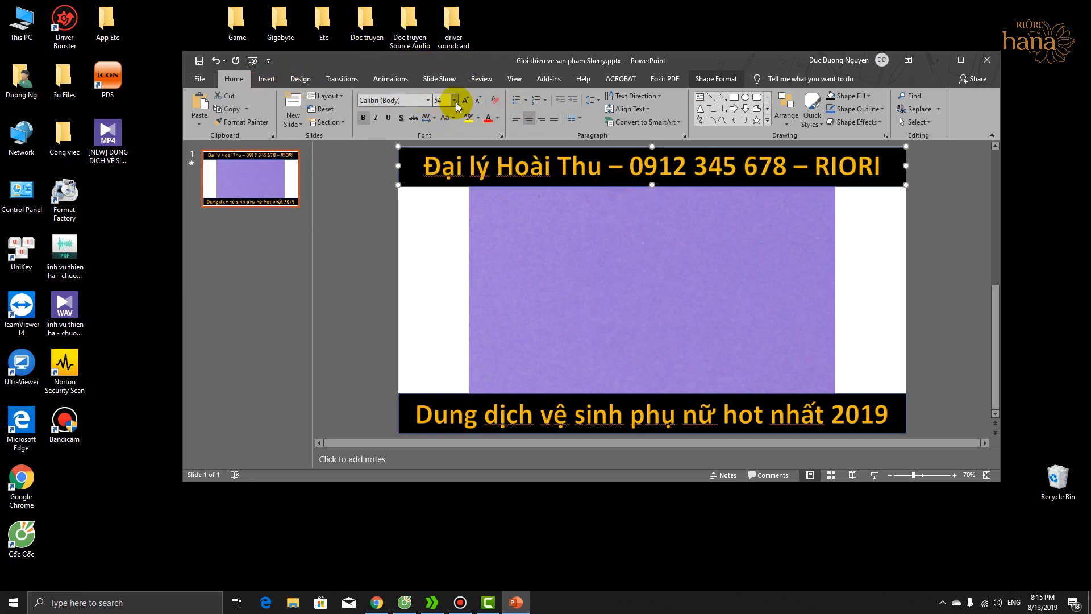
pyautogui.click(307, 84)
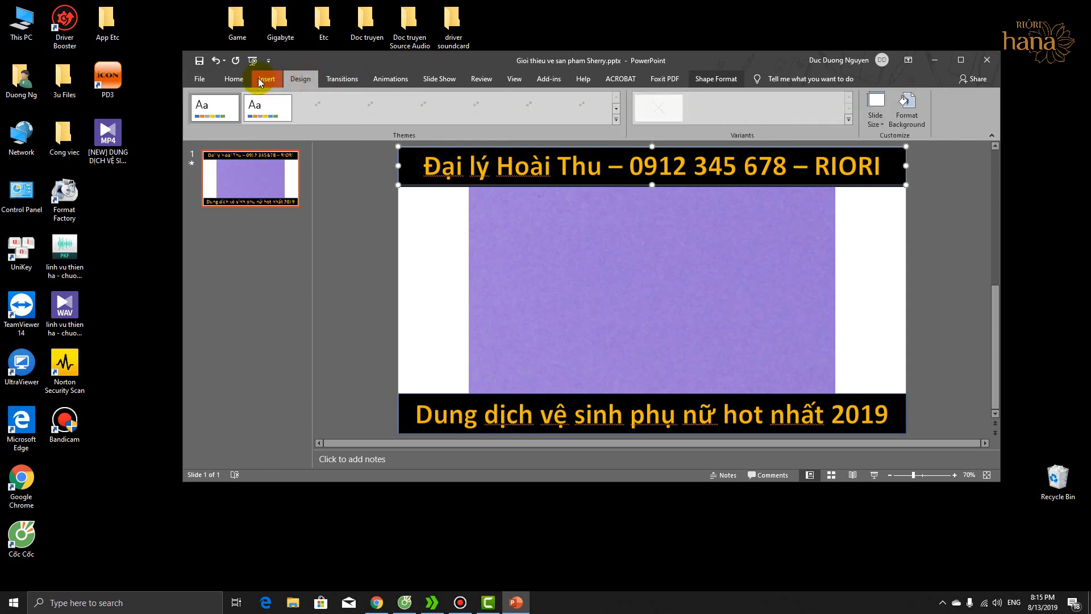
pyautogui.click(265, 79)
pyautogui.click(244, 82)
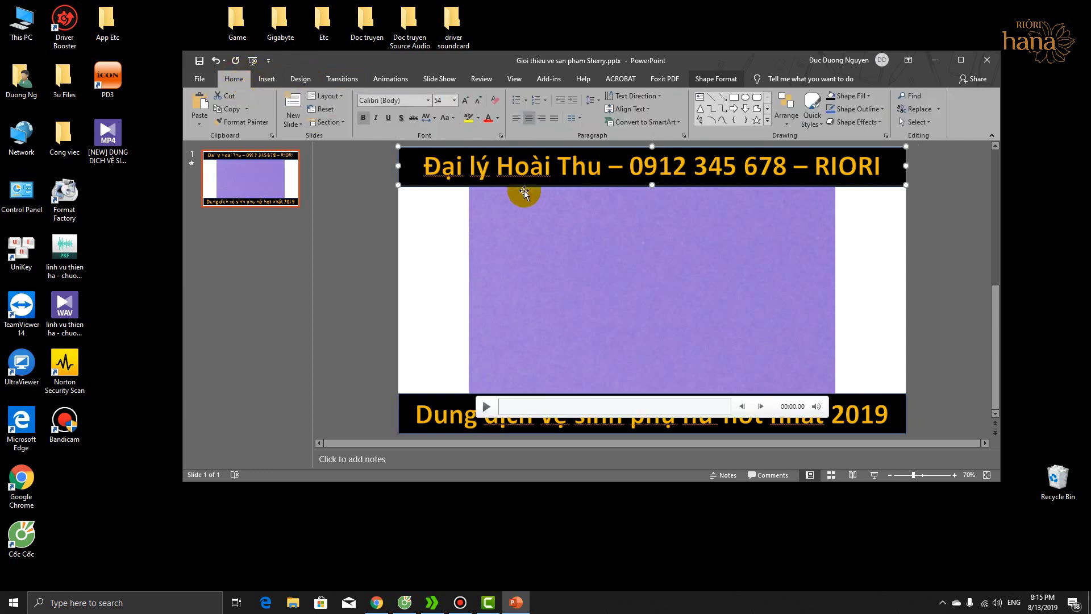
pyautogui.click(596, 183)
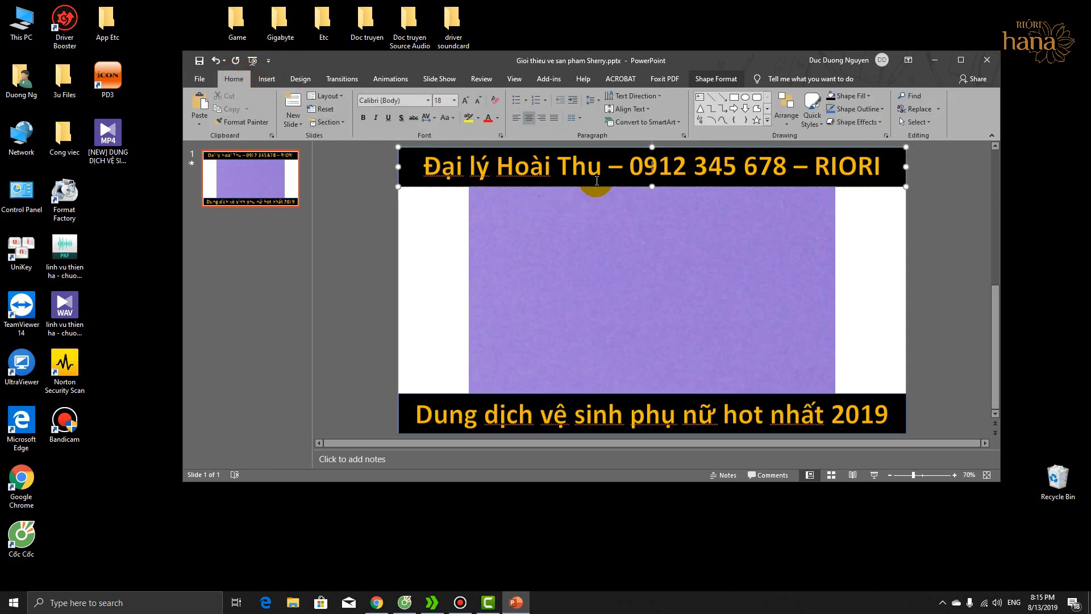
pyautogui.click(665, 181)
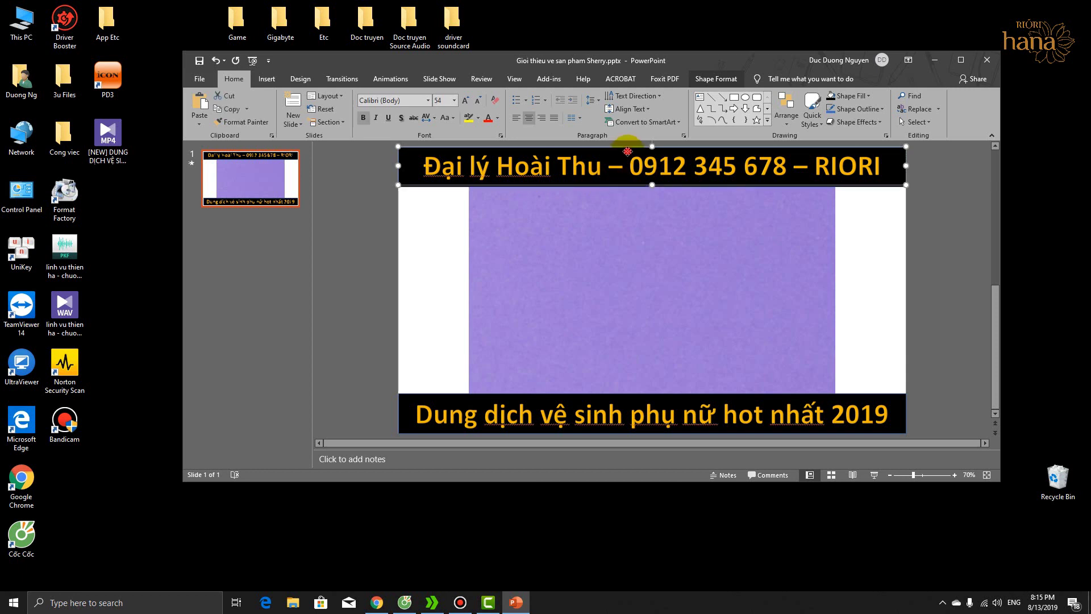
pyautogui.moveTo(627, 160); pyautogui.dragTo(632, 191)
pyautogui.click(633, 191)
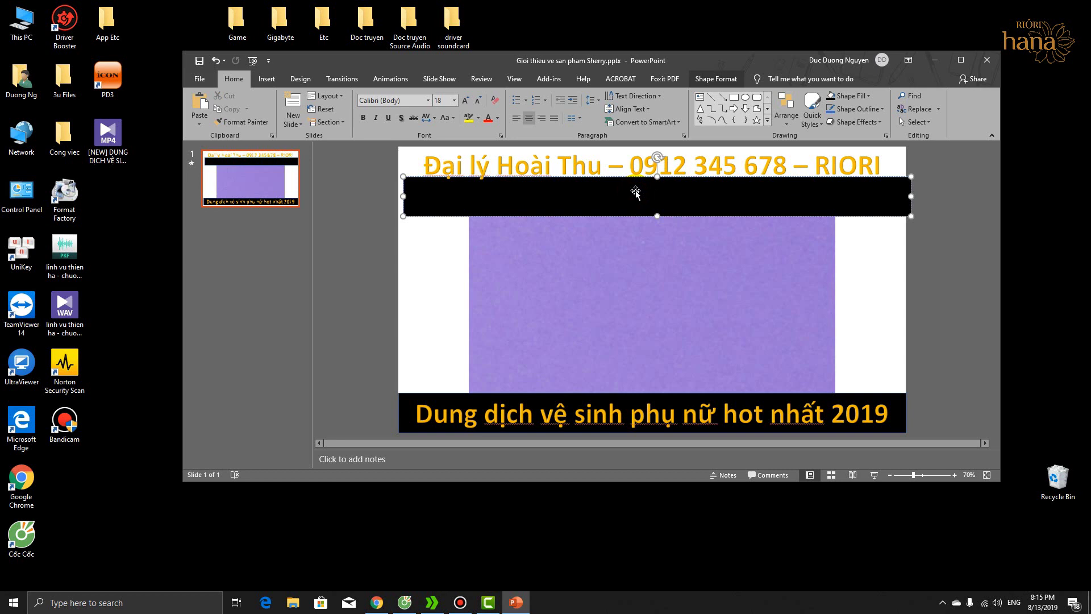
pyautogui.click(870, 95)
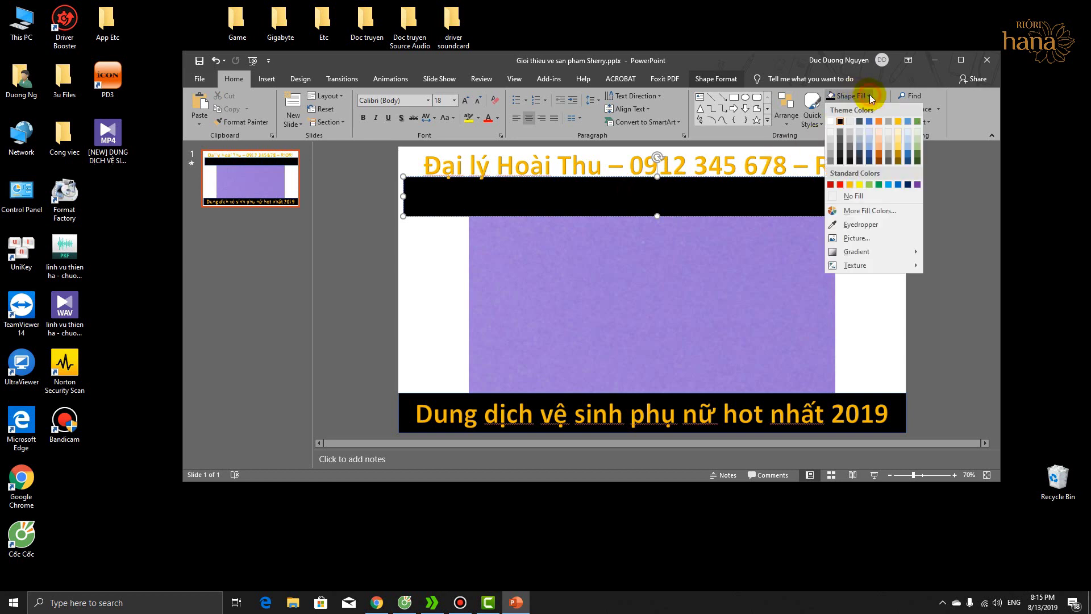
pyautogui.click(771, 194)
pyautogui.hotkey('ctrl', 'z')
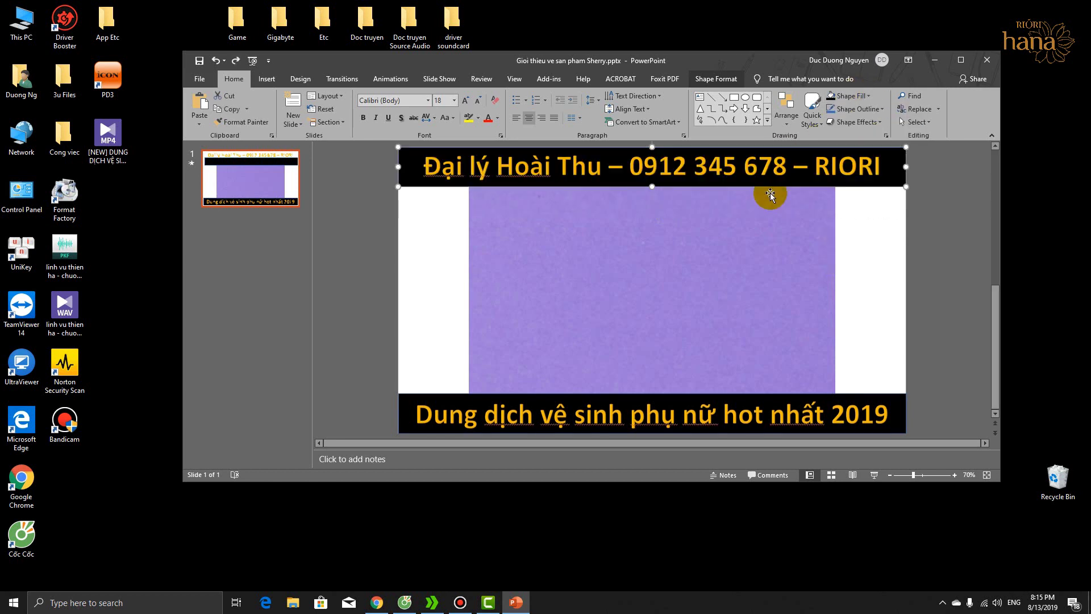
pyautogui.click(870, 96)
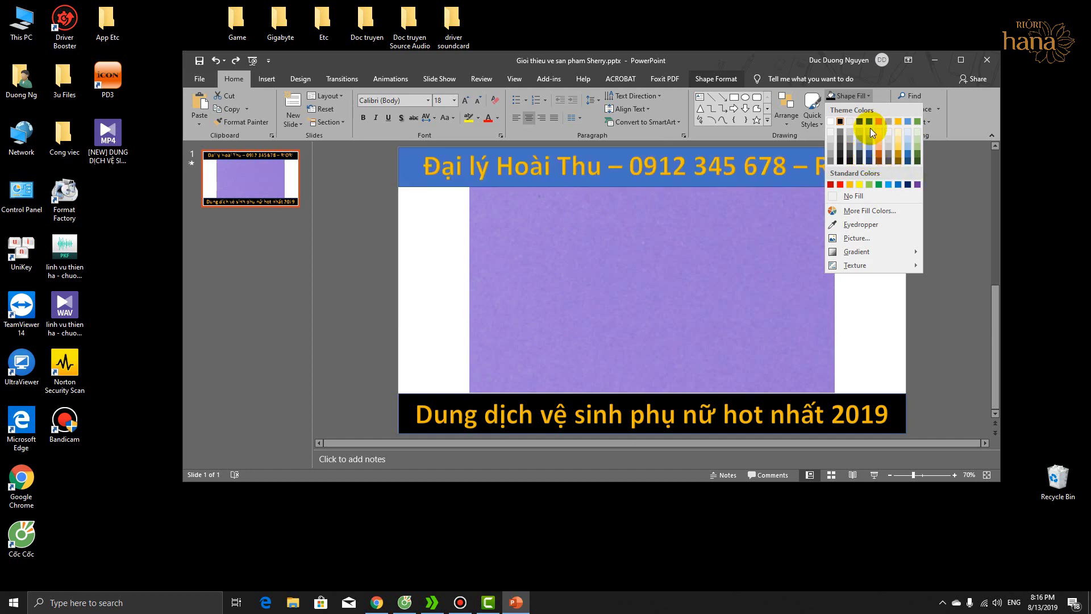
pyautogui.click(774, 244)
pyautogui.moveTo(652, 290)
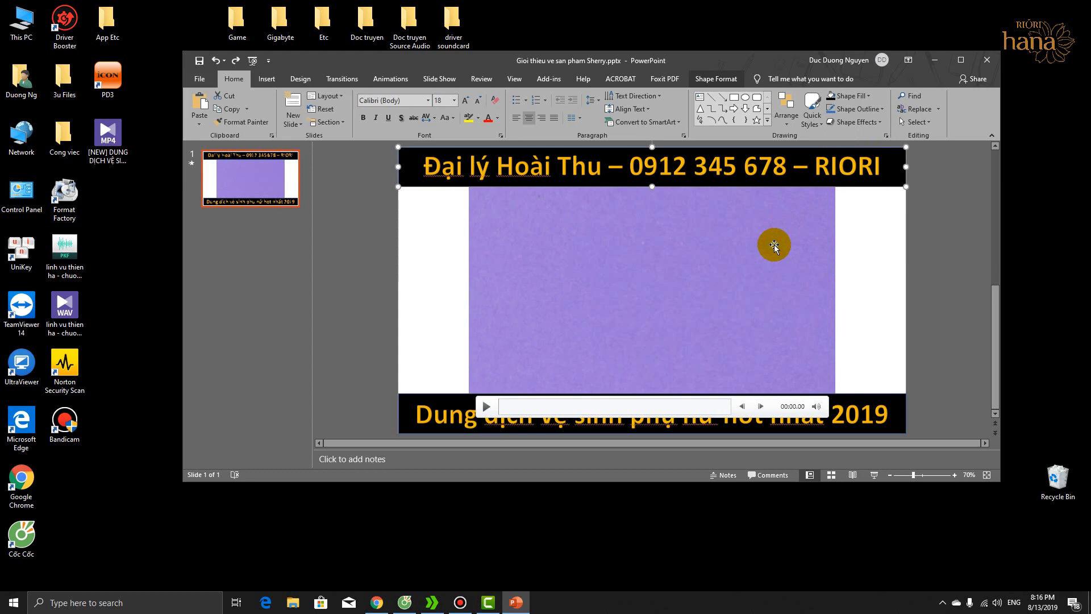
pyautogui.click(774, 245)
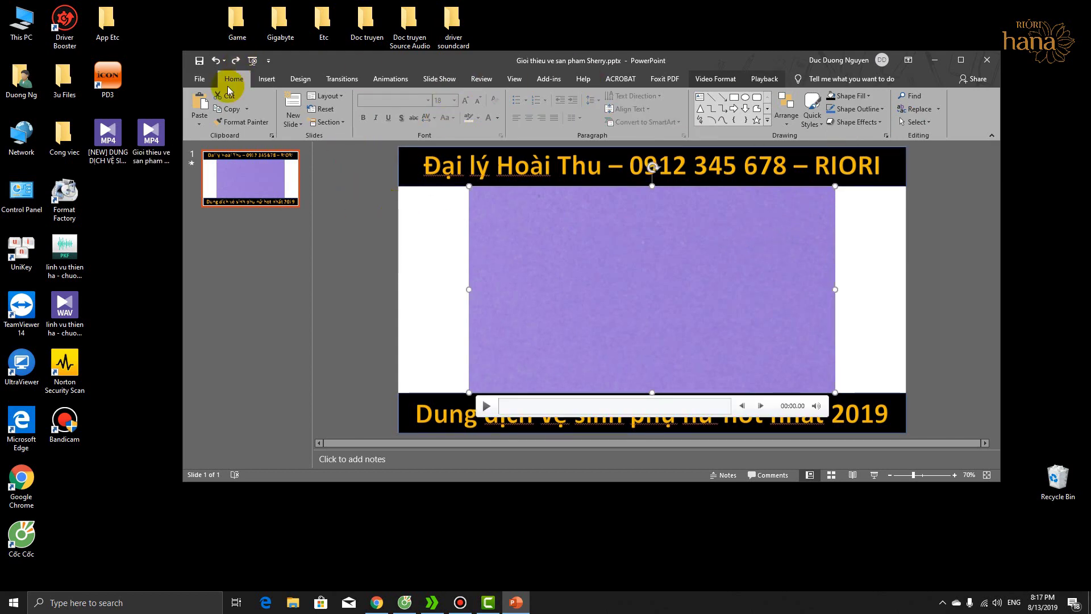
# Bring up the Full HD Create a Video export settings with the 5-second per-slide value selected, then minimize PowerPoint
pyautogui.click(200, 80)
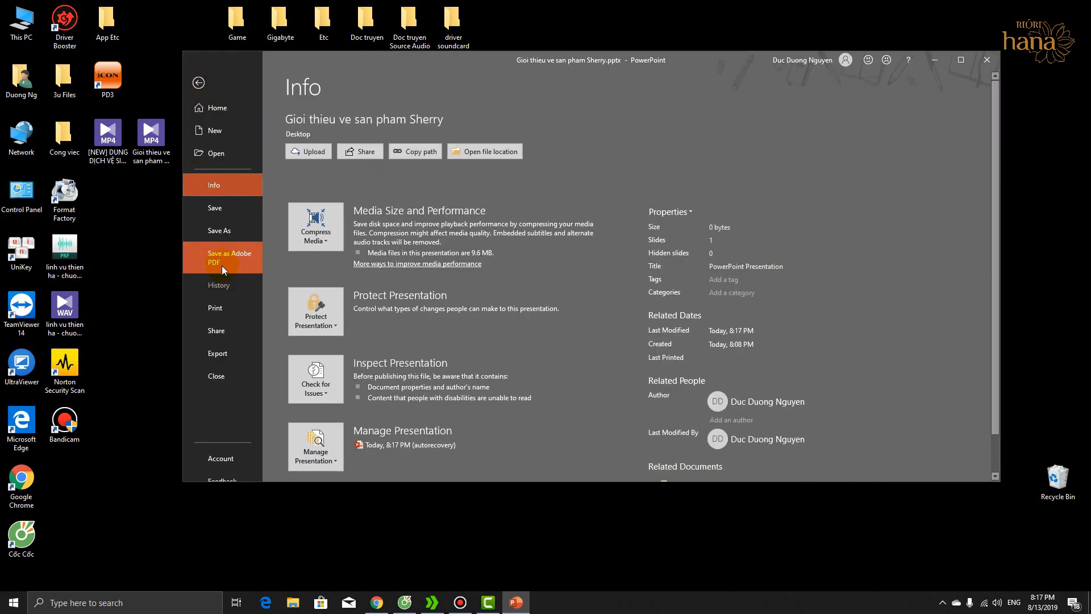
pyautogui.click(226, 355)
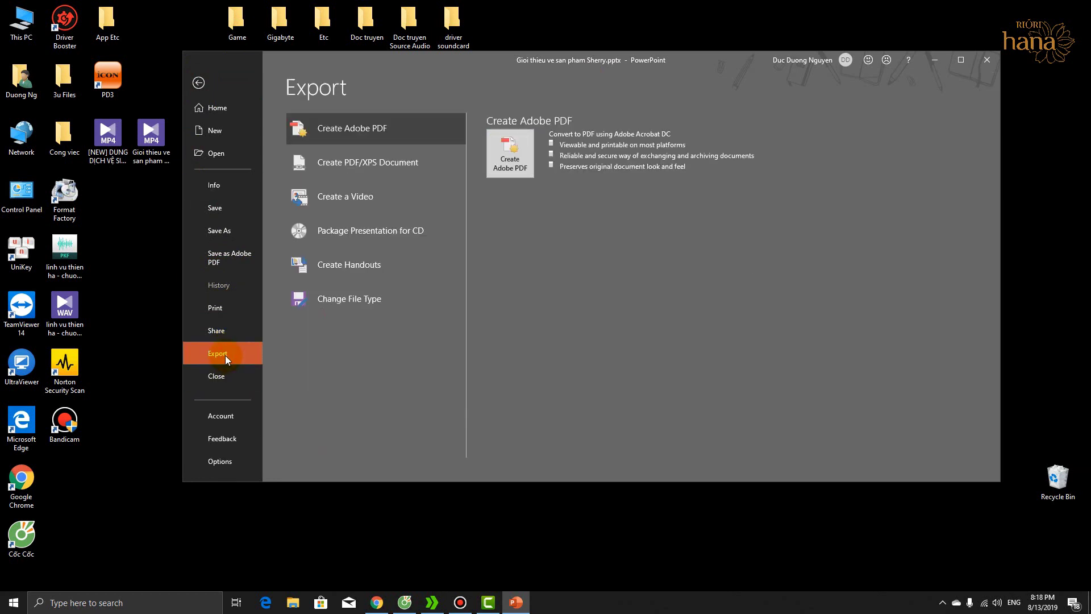
pyautogui.click(373, 198)
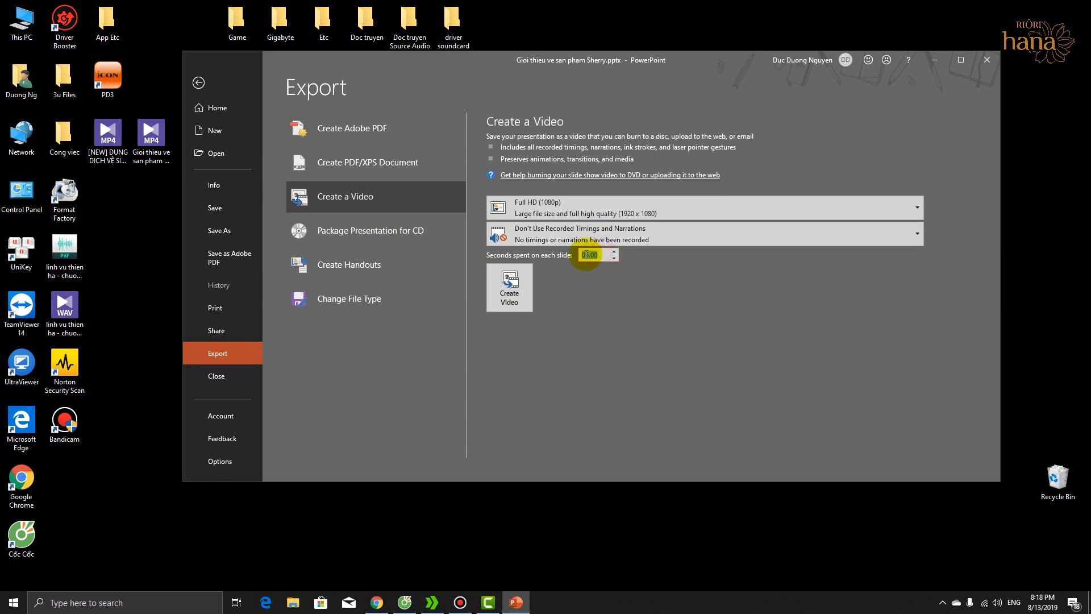
pyautogui.moveTo(580, 254); pyautogui.dragTo(606, 257)
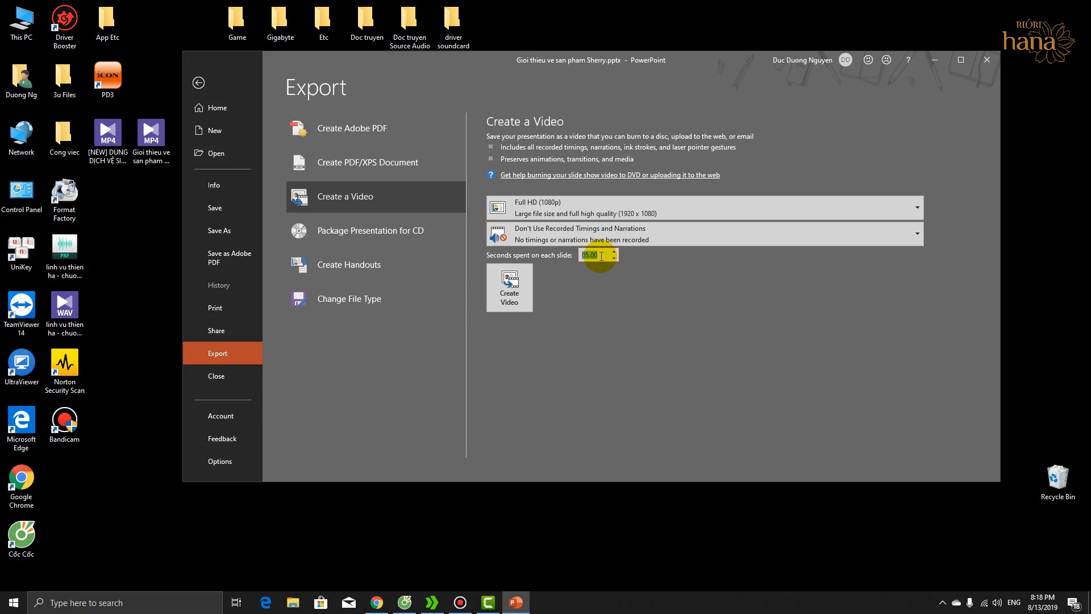
pyautogui.click(938, 64)
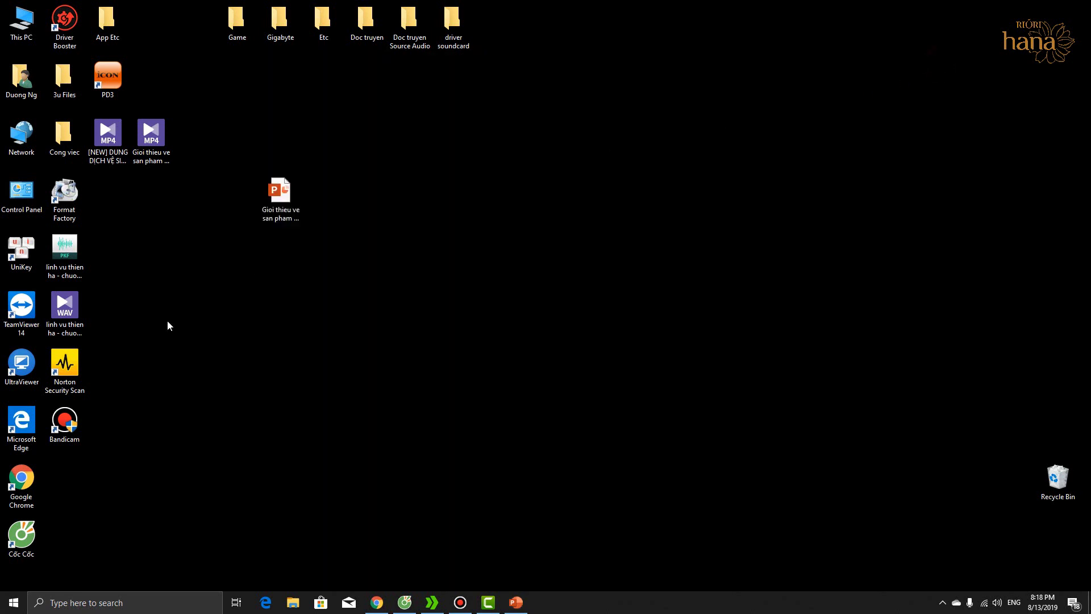
# Confirm in the MP4's Properties details that it runs 00:00:35 at 1920×1080, then restore PowerPoint
pyautogui.click(105, 152)
pyautogui.rightClick(114, 138)
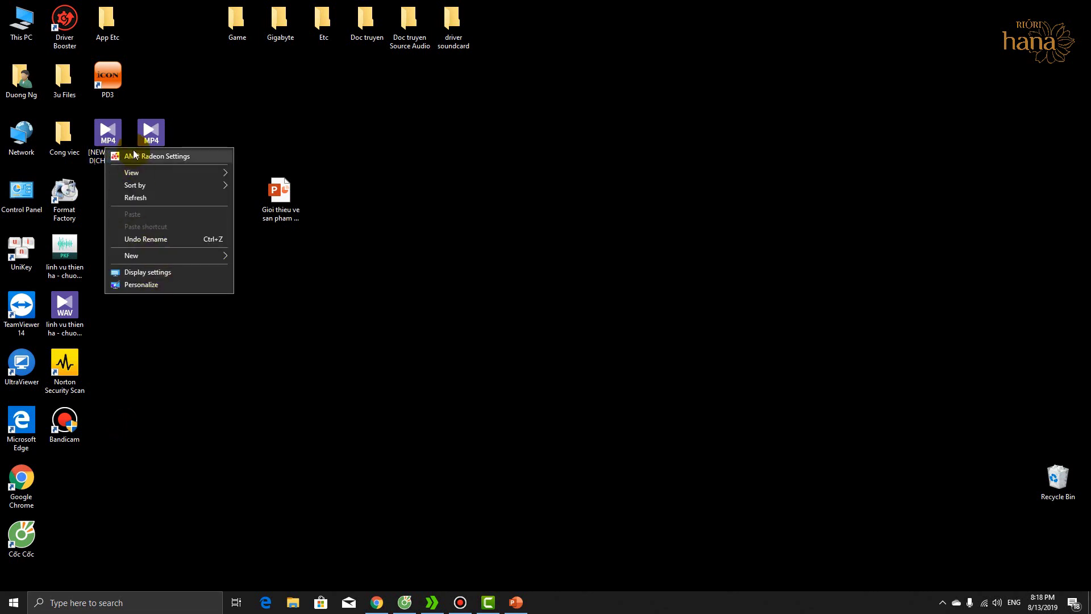
pyautogui.click(108, 136)
pyautogui.rightClick(114, 131)
pyautogui.click(161, 466)
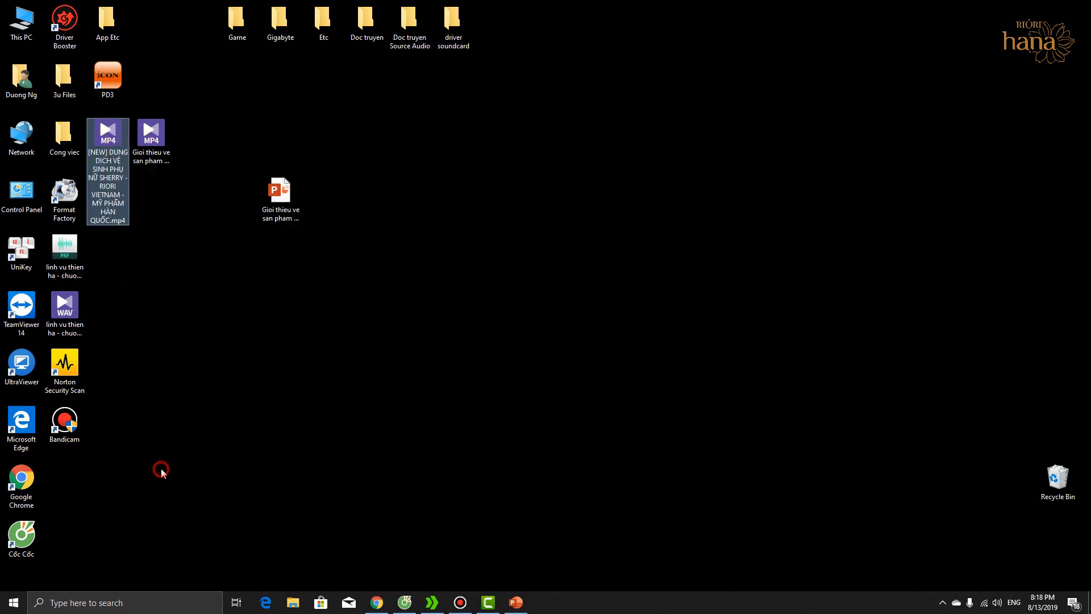
pyautogui.click(190, 162)
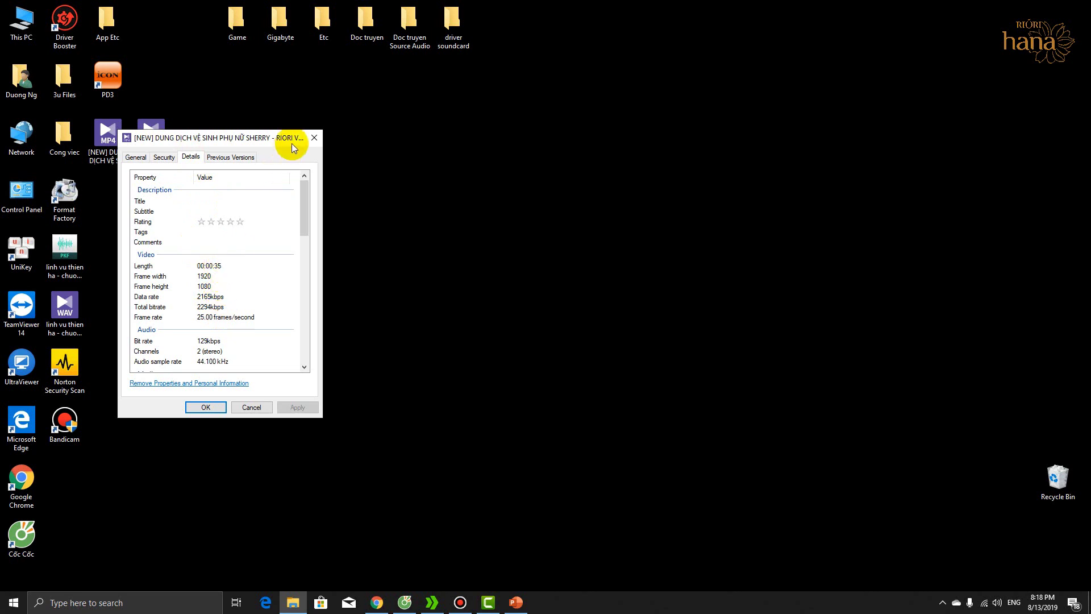
pyautogui.click(313, 138)
pyautogui.click(524, 606)
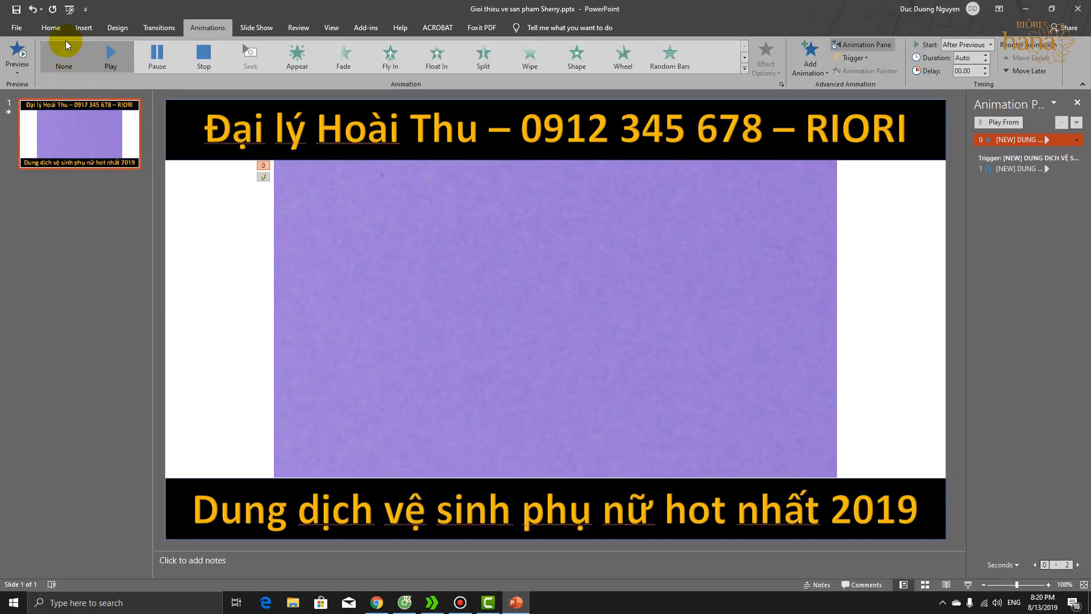
# Set the video animation's Start to After Previous, then test it in a full-screen slide show
pyautogui.click(52, 27)
pyautogui.moveTo(438, 247)
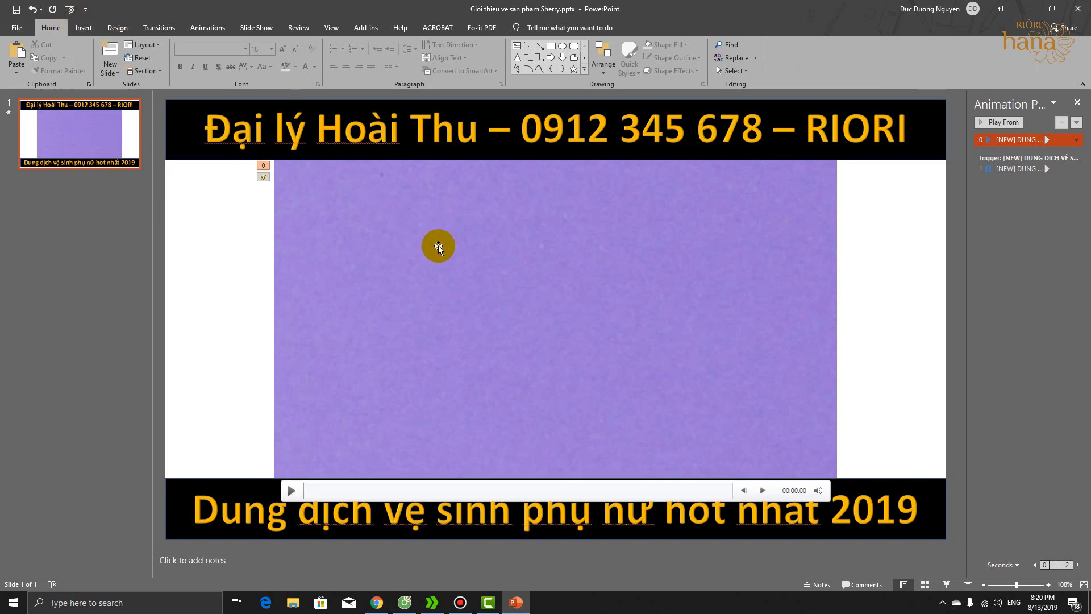
pyautogui.click(222, 29)
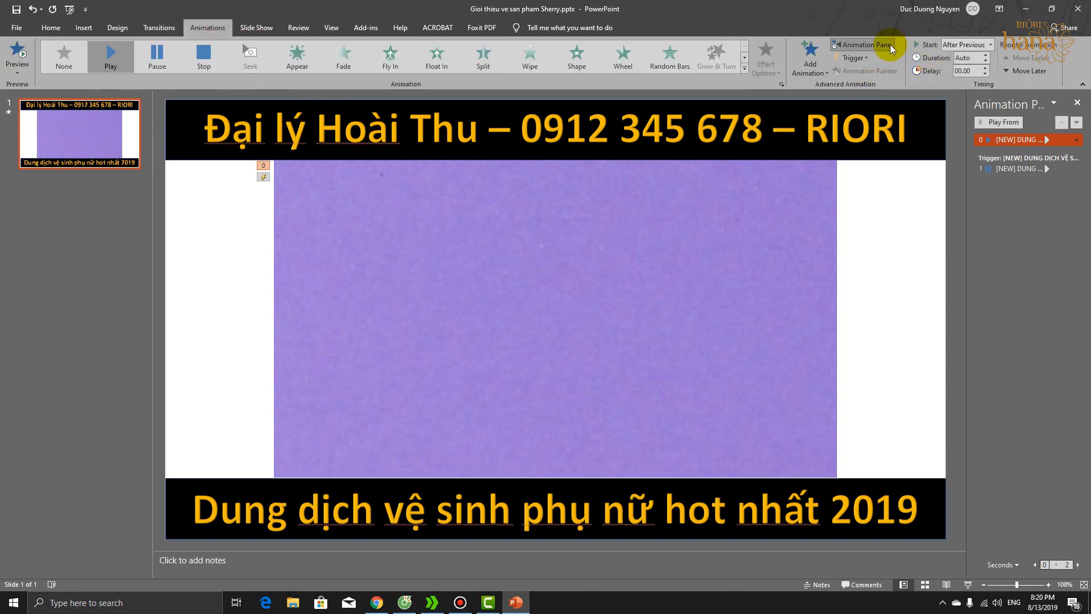
pyautogui.click(864, 45)
pyautogui.click(864, 44)
pyautogui.click(990, 45)
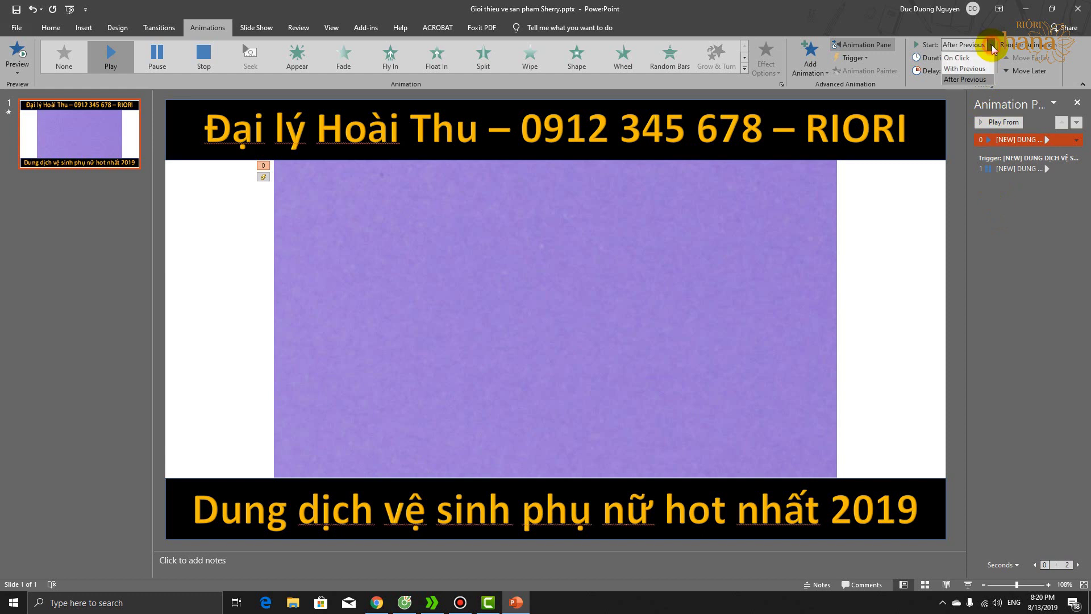
pyautogui.click(979, 81)
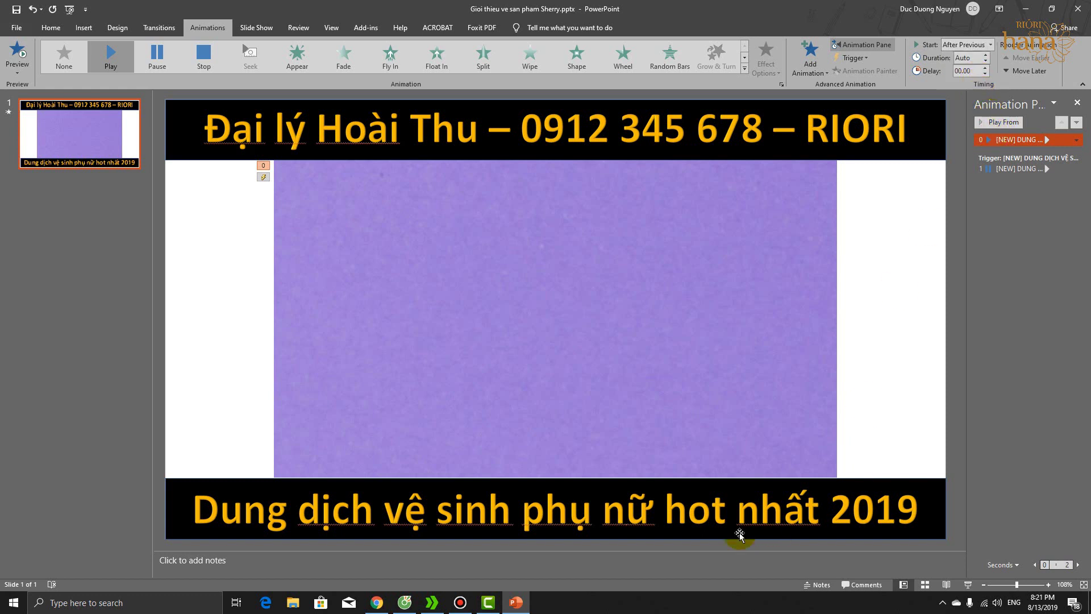
pyautogui.click(969, 588)
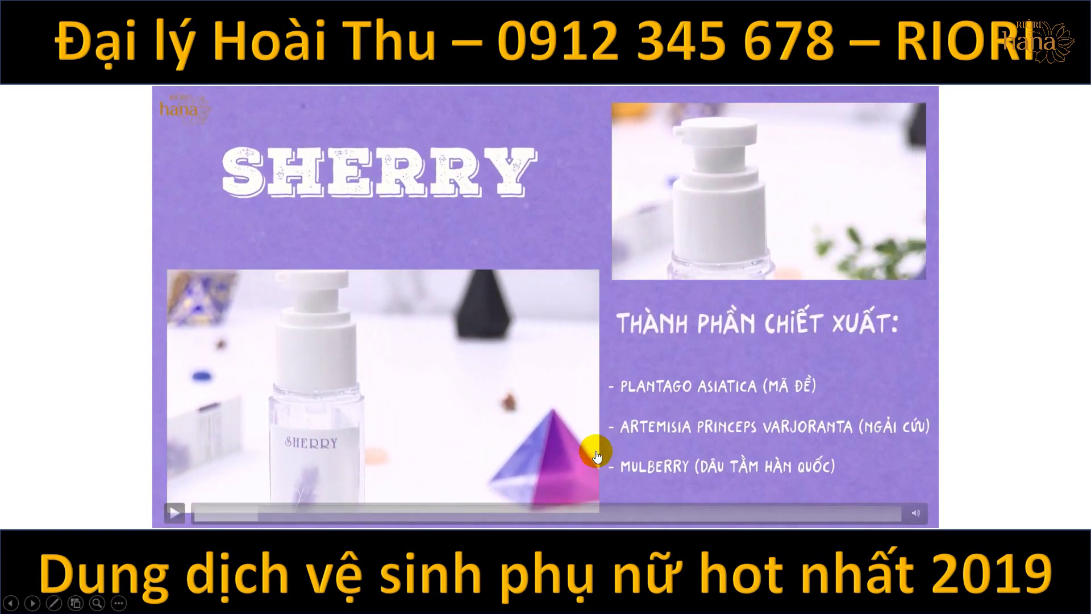
pyautogui.press('Escape')
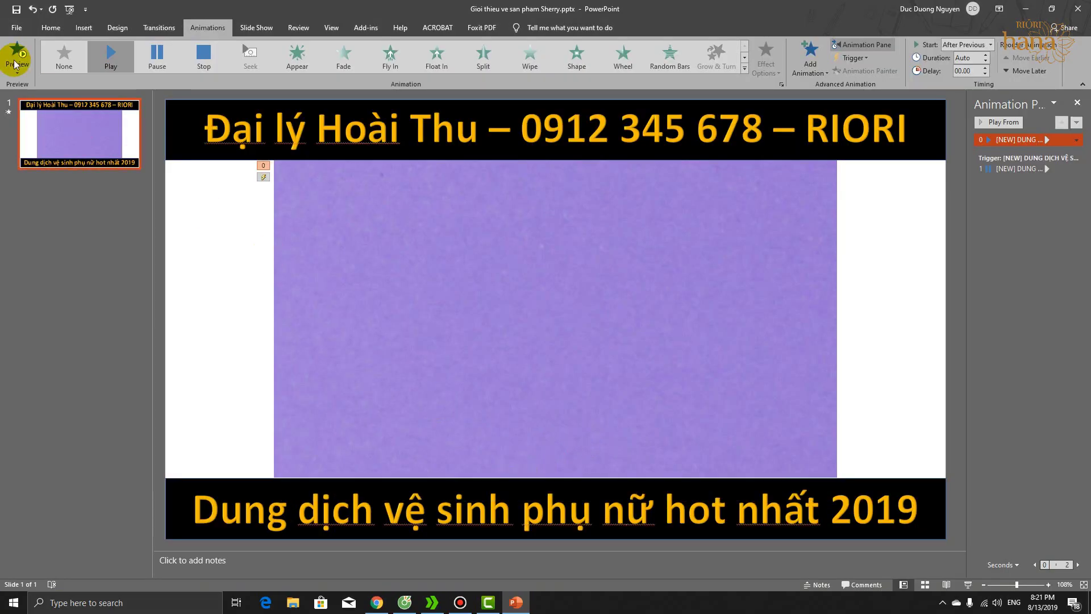
# Export a Full HD 'Gioi thieu ve san pham Sherry.mp4' at 35 seconds per slide, overwriting the existing file
pyautogui.click(16, 28)
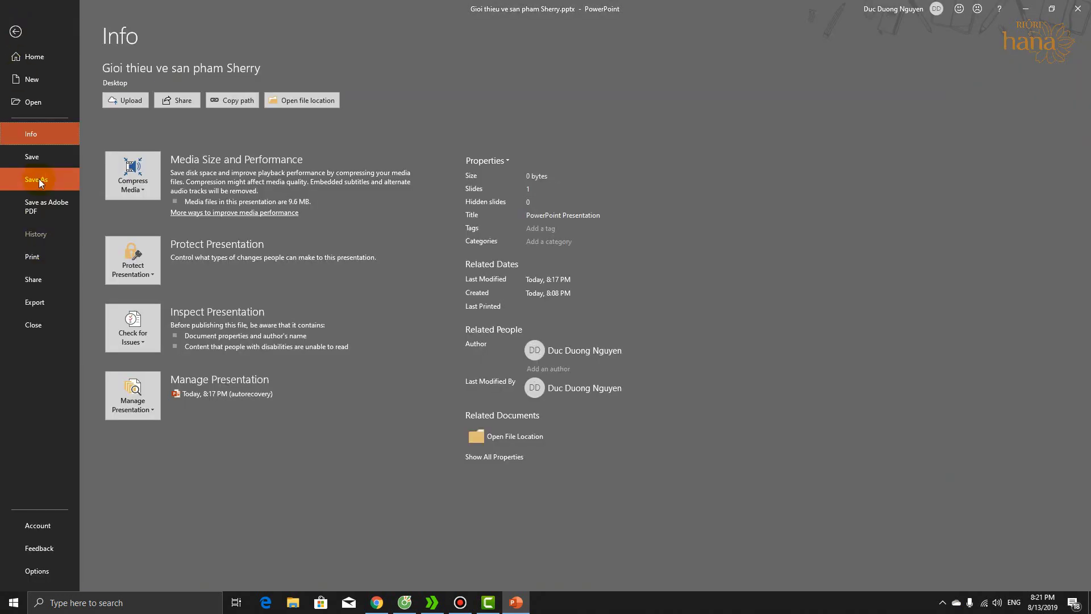
pyautogui.click(48, 304)
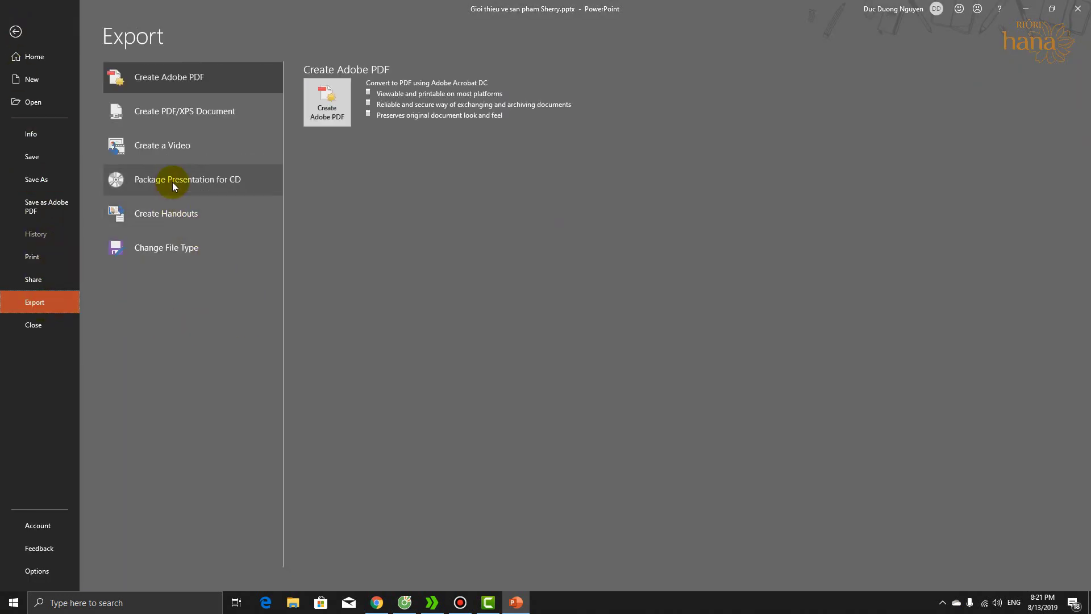
pyautogui.click(173, 147)
pyautogui.doubleClick(420, 203)
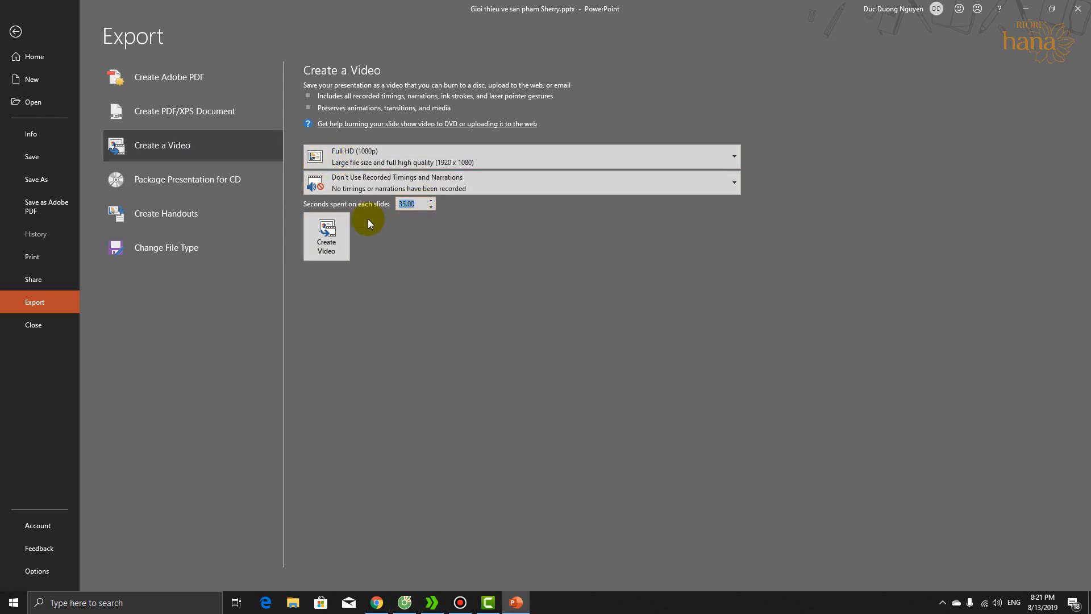
pyautogui.click(332, 234)
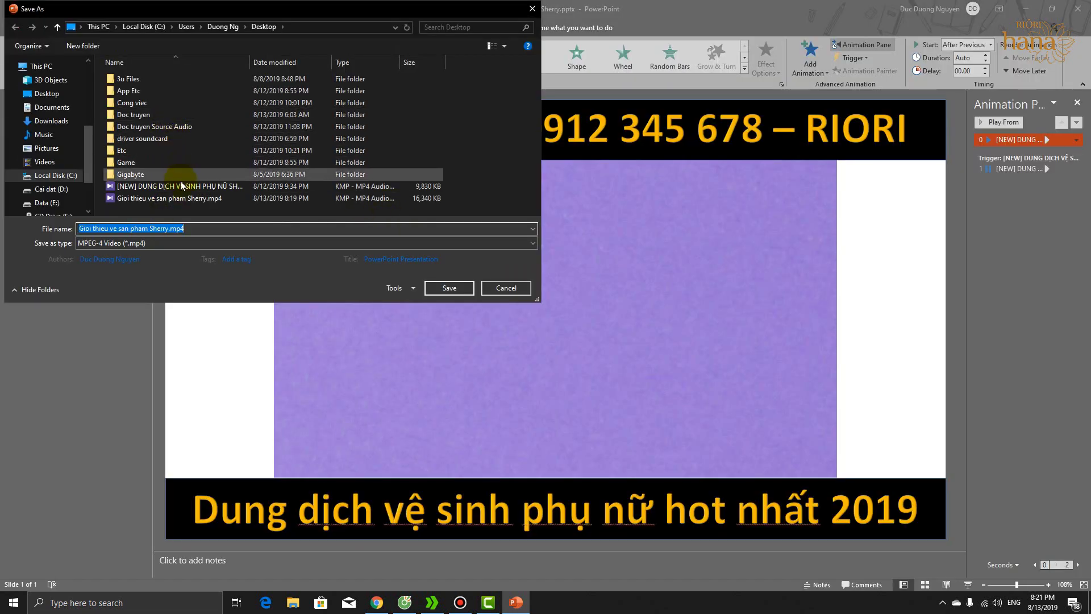
pyautogui.click(464, 288)
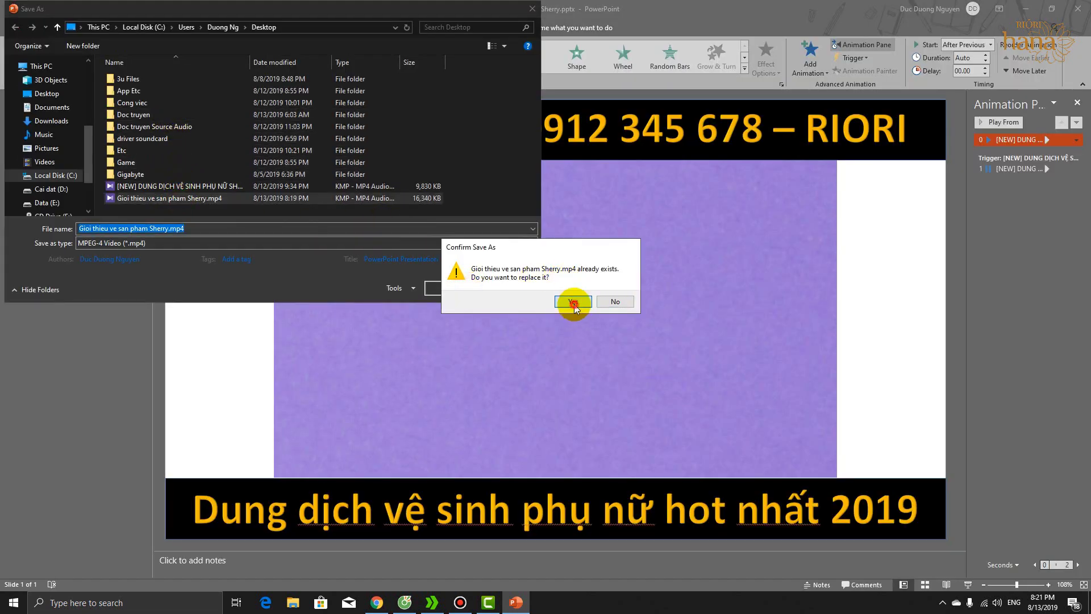
pyautogui.click(573, 302)
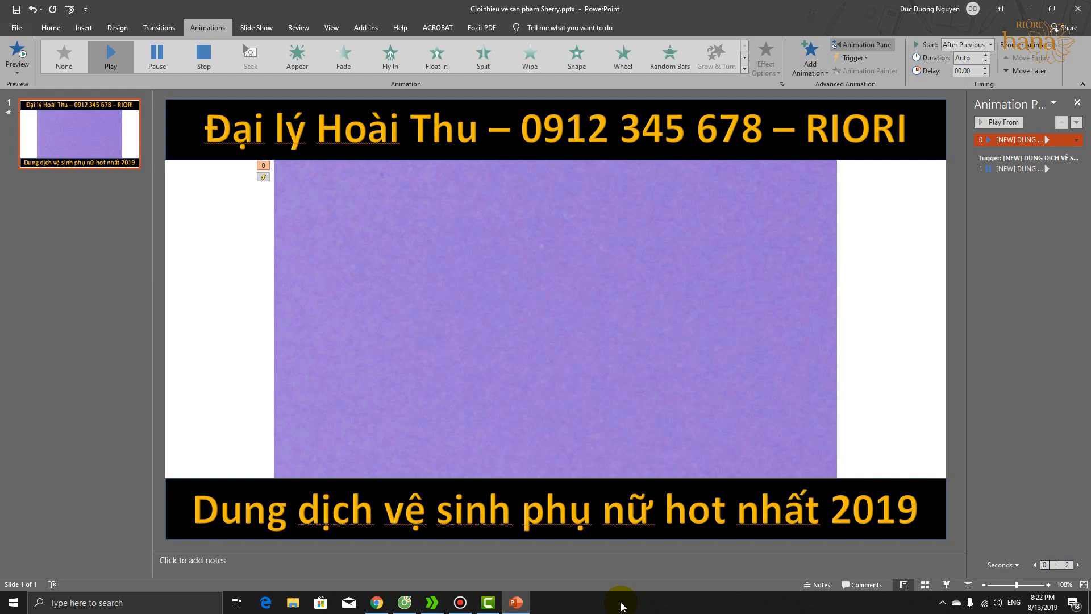
# Minimize PowerPoint, play the exported Sherry MP4 in KMPlayer, then close the player
pyautogui.click(1051, 9)
pyautogui.click(930, 64)
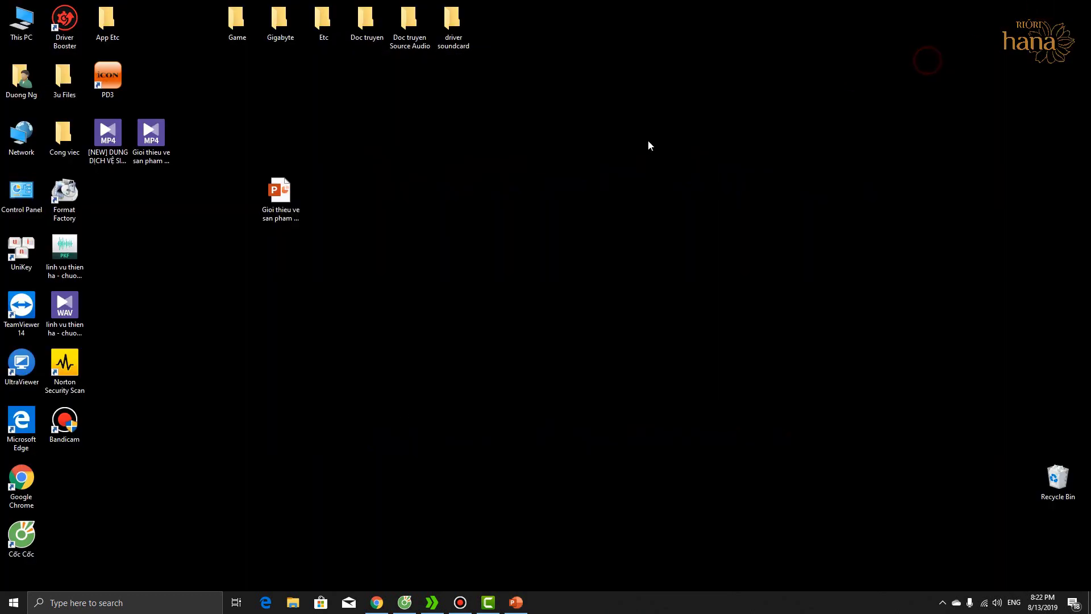
pyautogui.rightClick(157, 133)
pyautogui.click(163, 140)
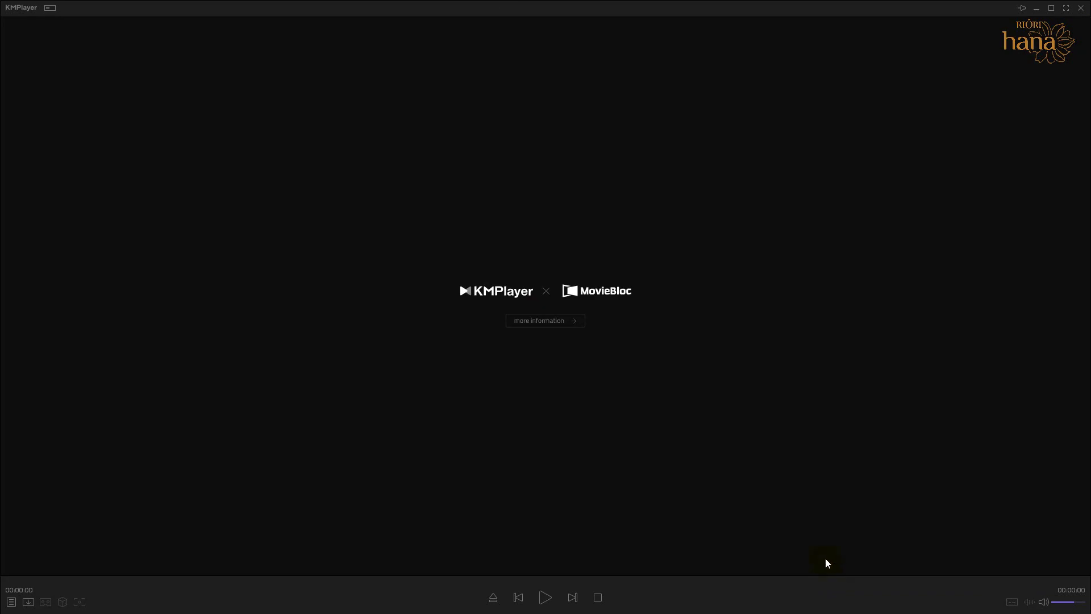
pyautogui.click(1080, 8)
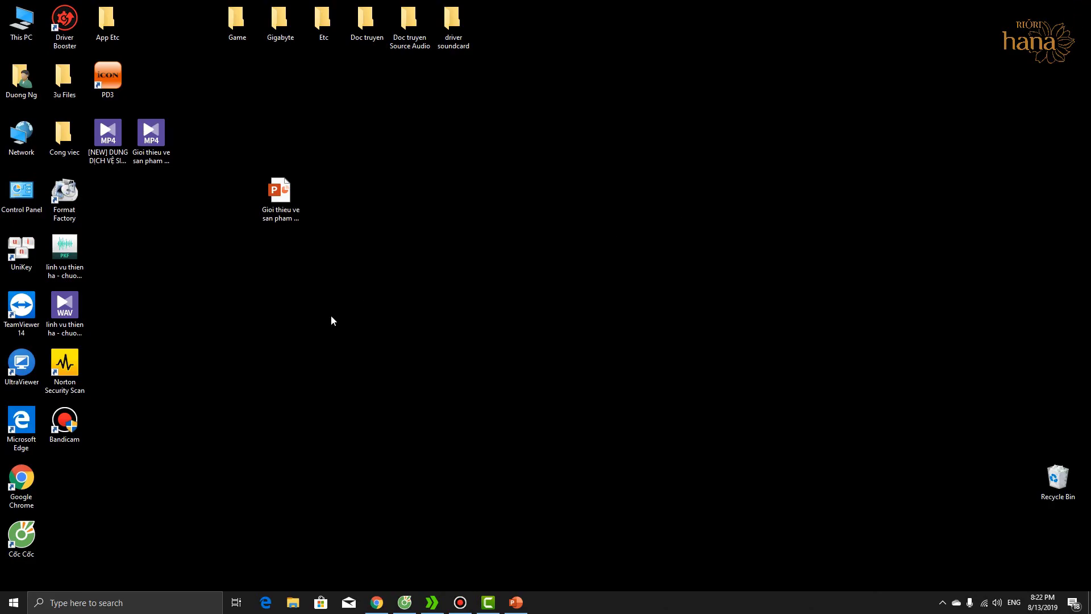
# Move the exported MP4 icon lower on the desktop and restore PowerPoint from the taskbar
pyautogui.moveTo(151, 136); pyautogui.dragTo(151, 250)
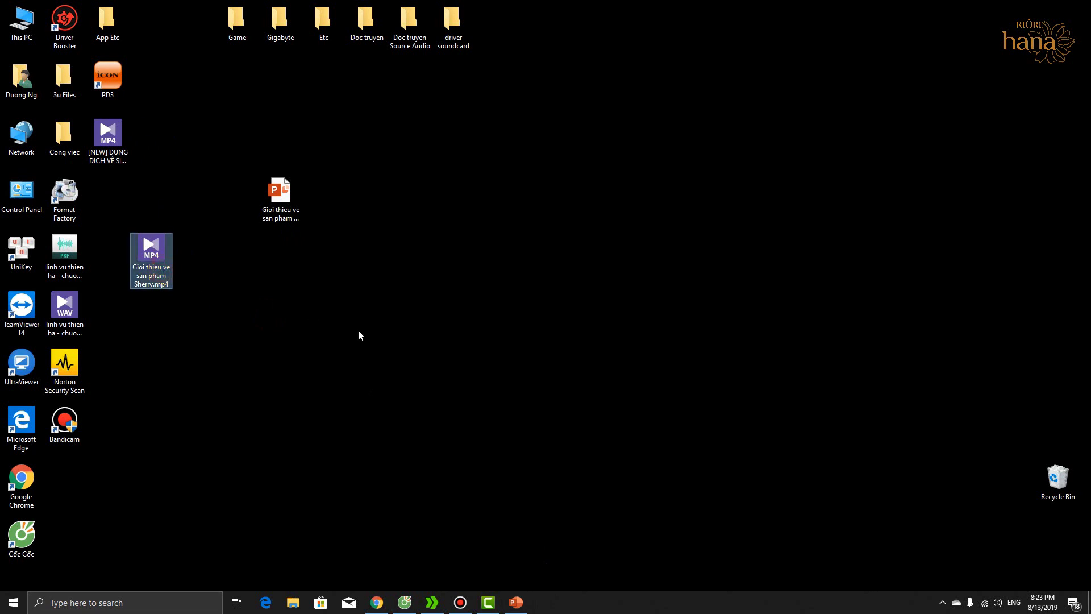
pyautogui.click(158, 262)
pyautogui.click(516, 602)
pyautogui.click(526, 383)
pyautogui.click(225, 233)
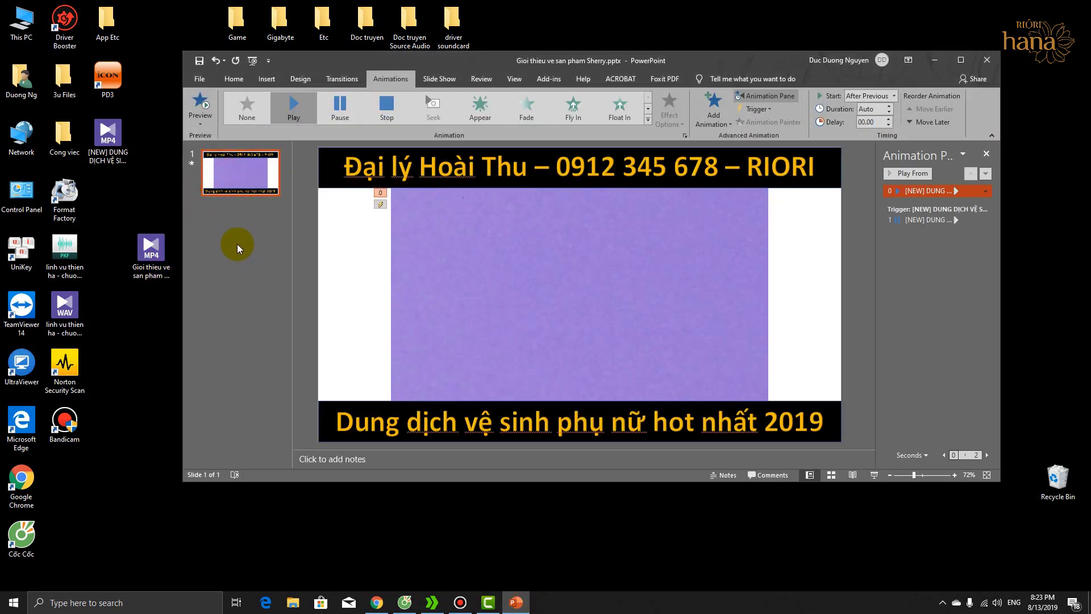